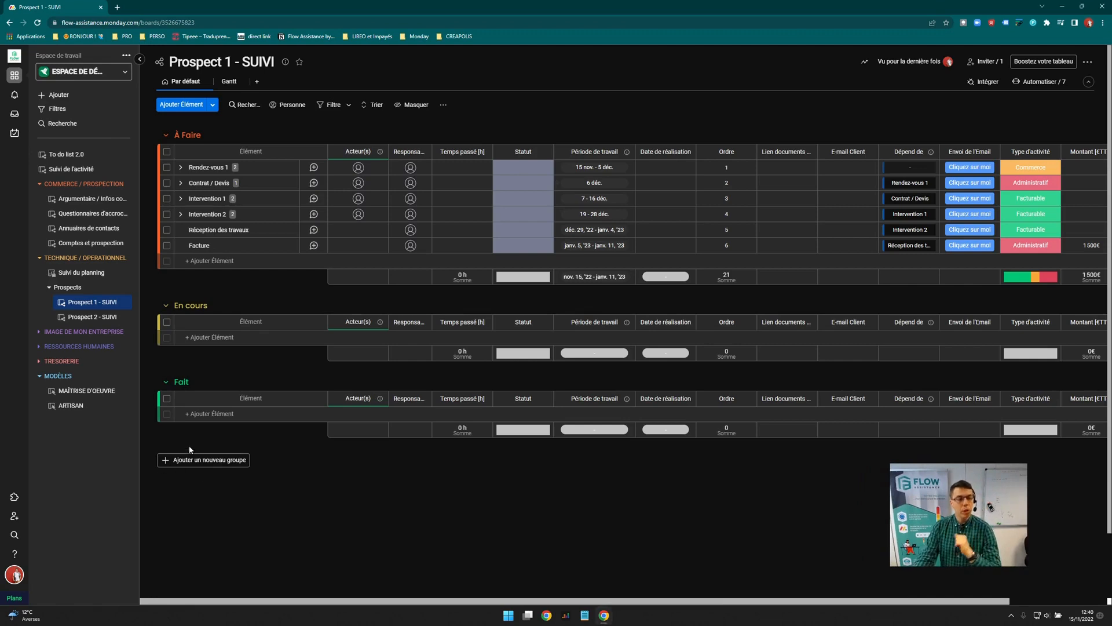
In Comptes et prospection, create Prospect 1's client board, then open the ARTISAN template board
click(86, 243)
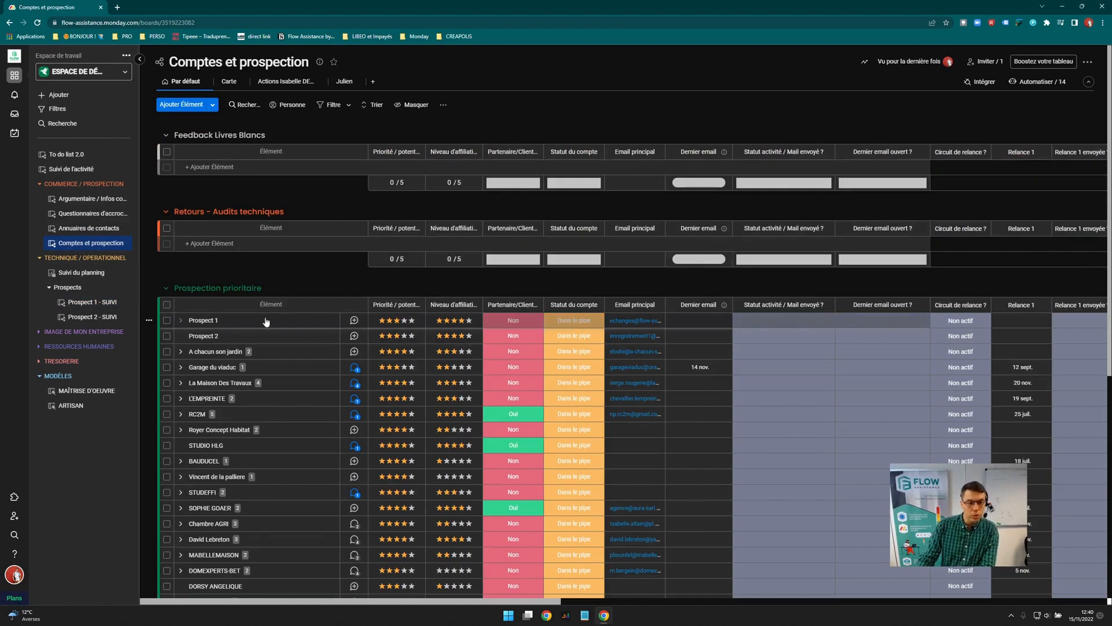
scroll(266, 322, right, 15)
scroll(266, 321, right, 6)
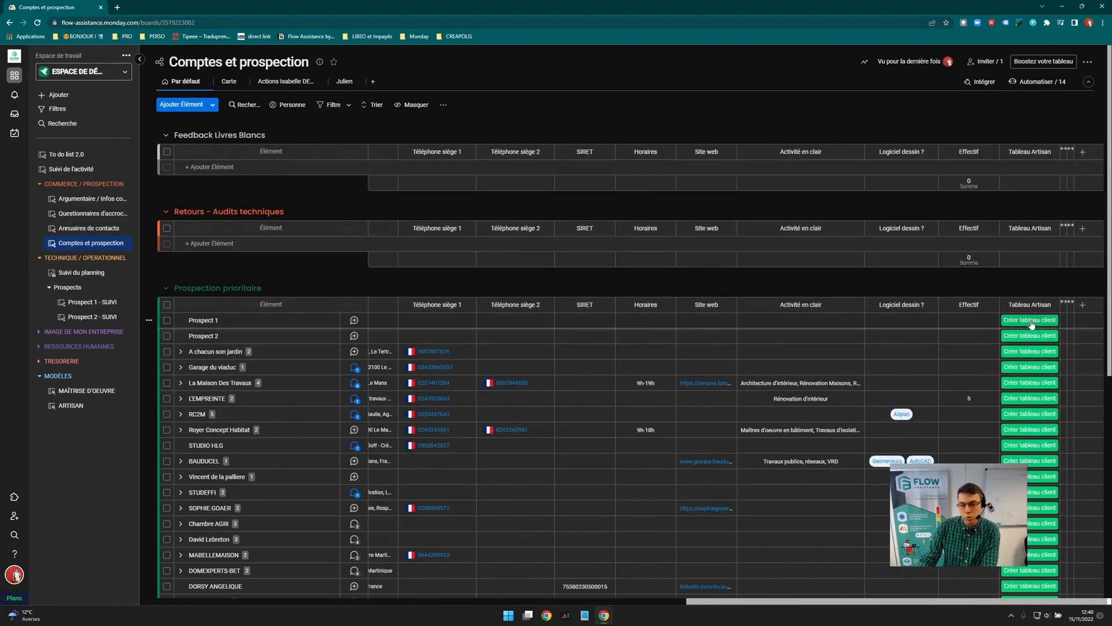
click(74, 405)
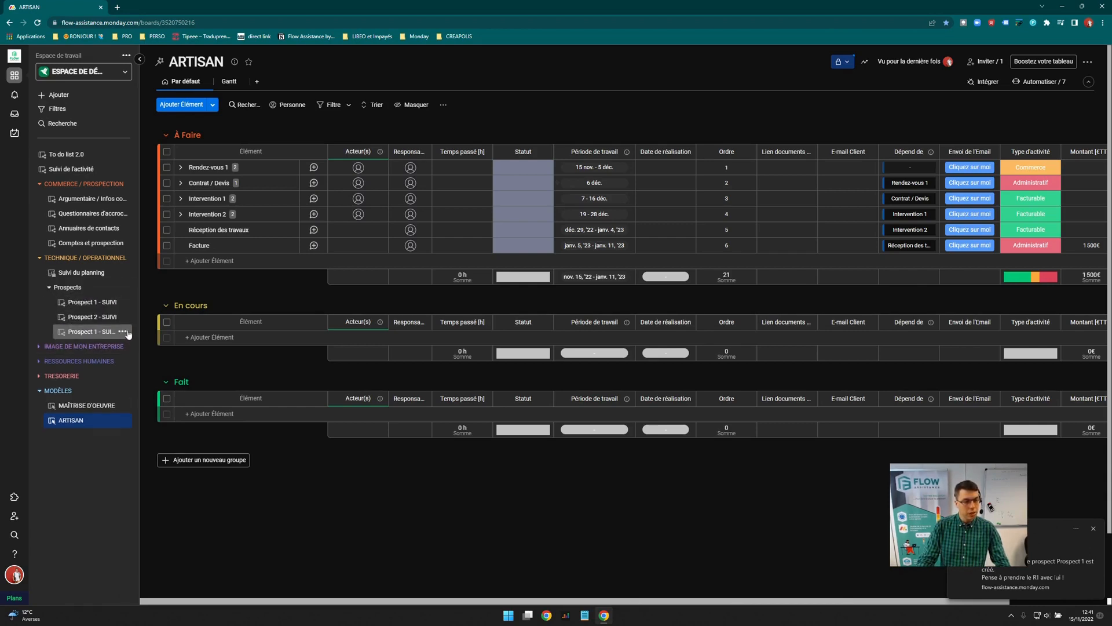
Archive the duplicate Prospect 1 - SUIVI board, move the remaining one above Prospects, and open it
click(123, 331)
click(142, 462)
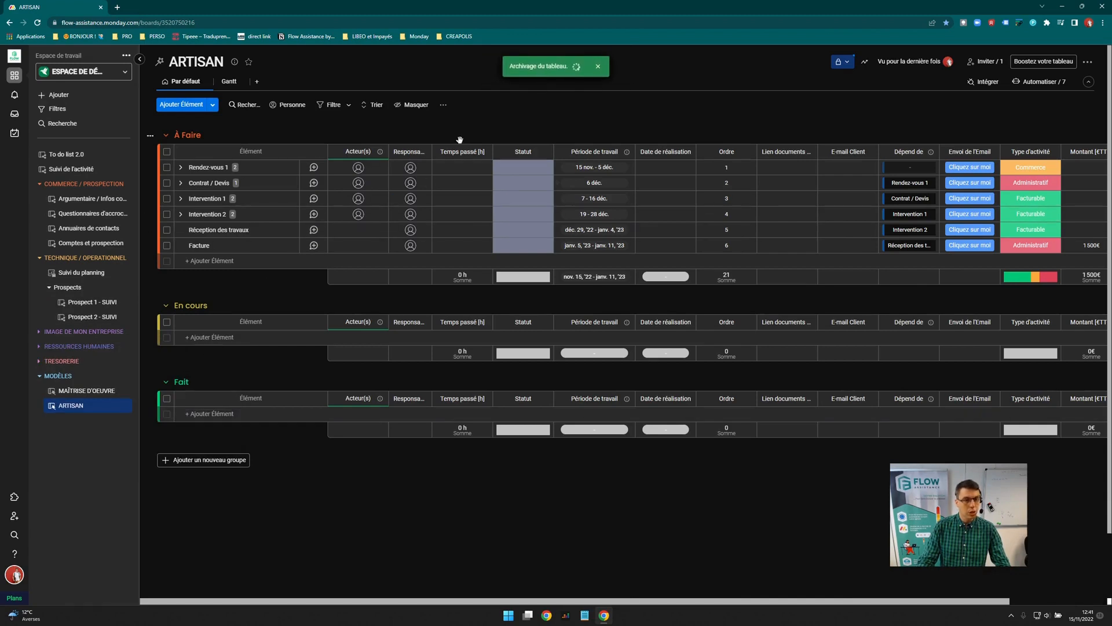
mouse_move(90, 302)
mouse_down()
mouse_move(86, 282)
mouse_move(84, 298)
mouse_up()
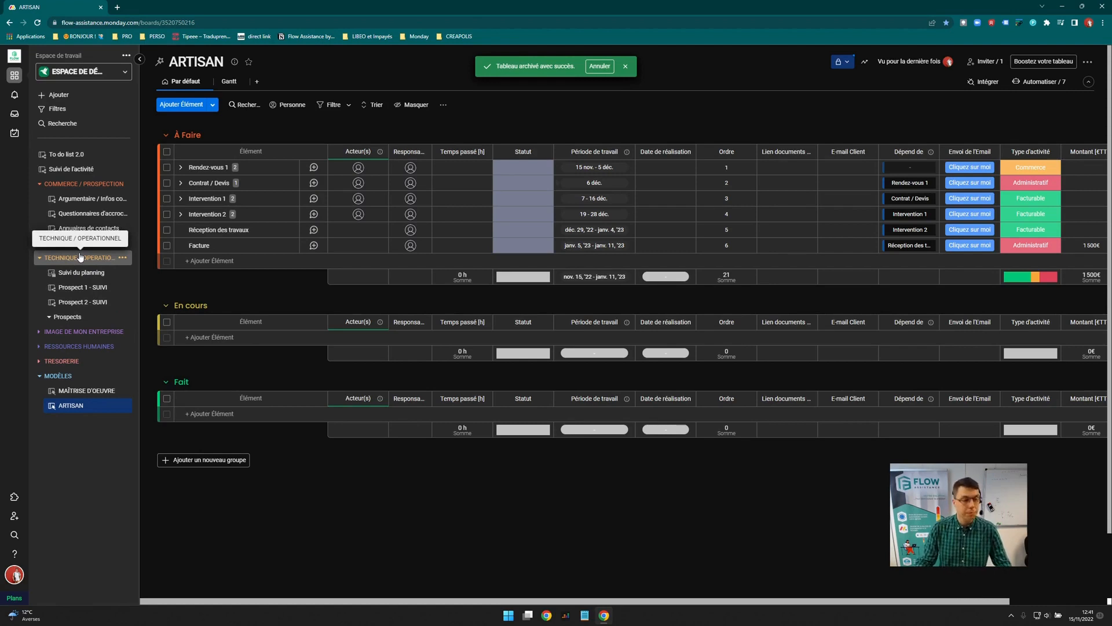
click(85, 287)
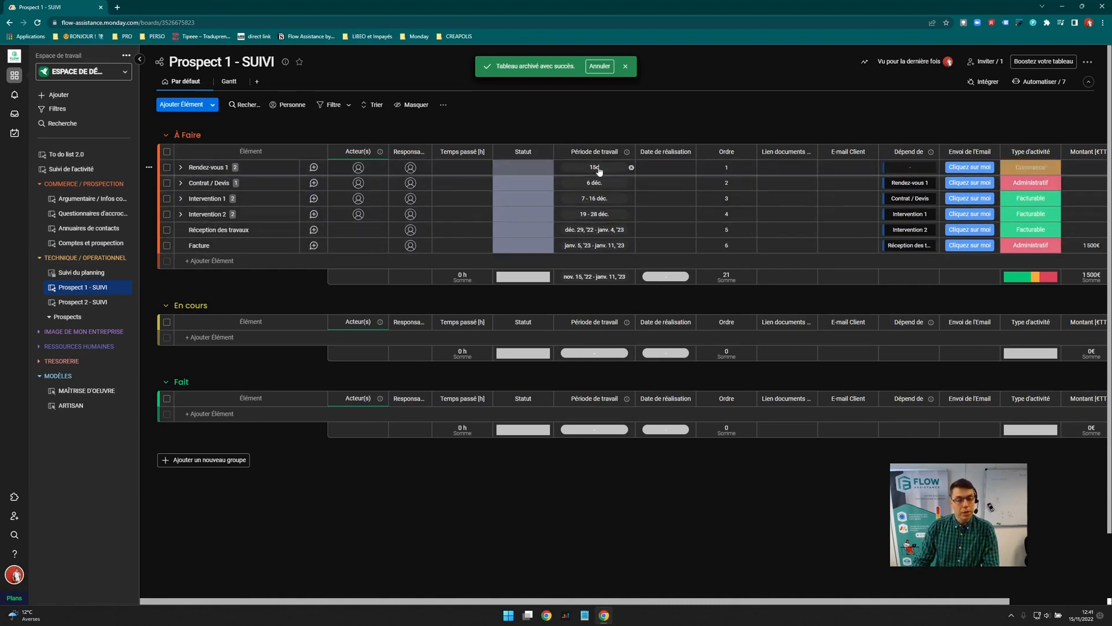
Bulk-assign one person as Responsable to all six À Faire items, then expand Rendez-vous 1
click(167, 152)
click(420, 172)
click(421, 224)
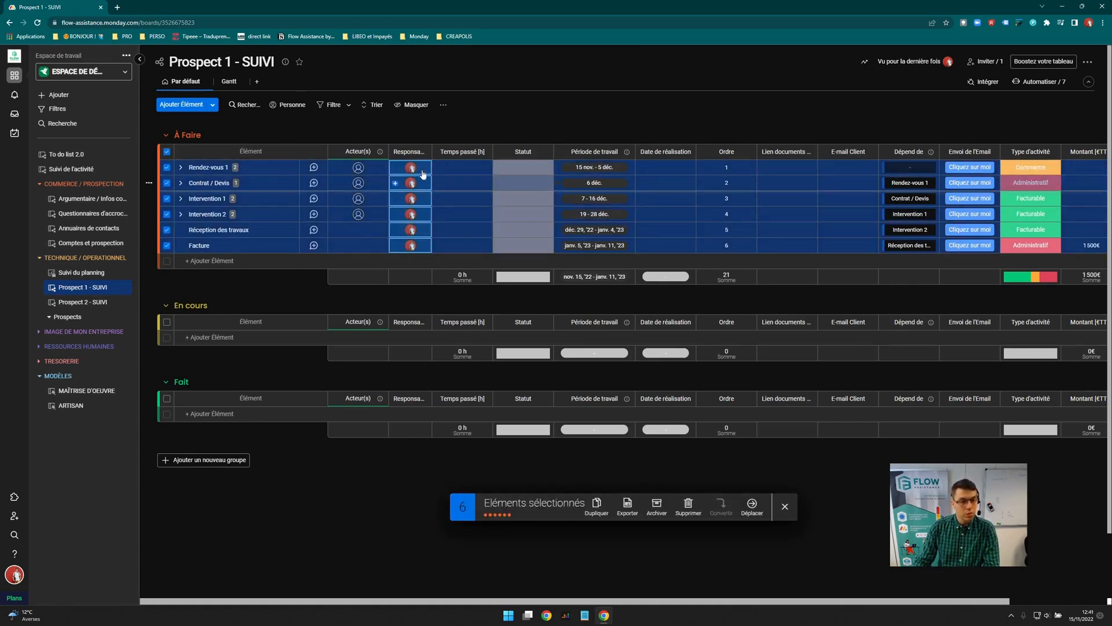
click(785, 507)
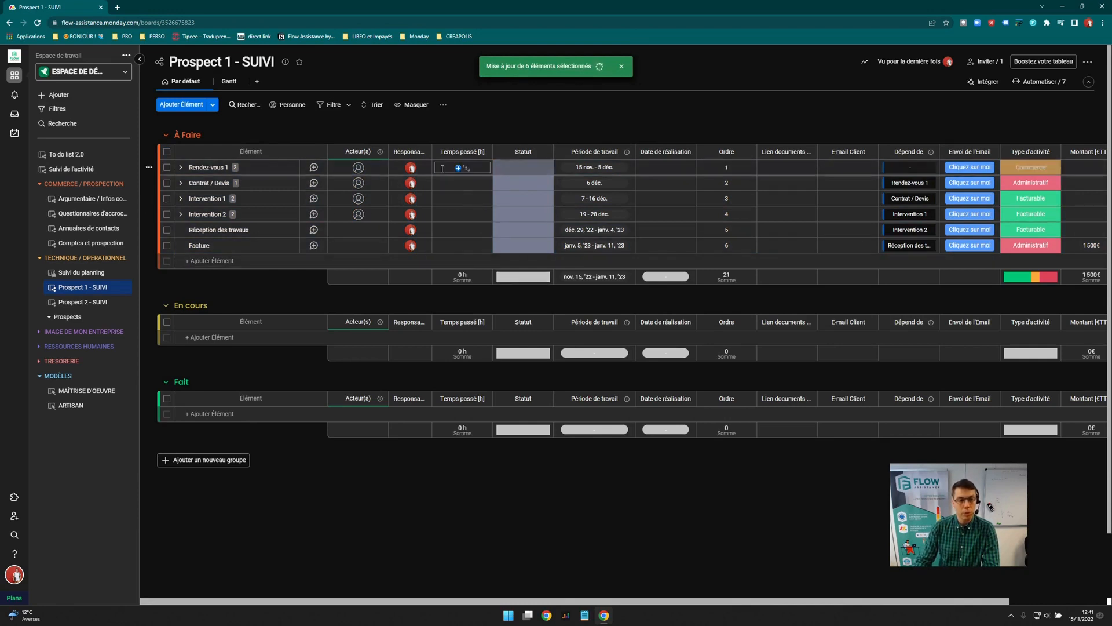
click(181, 168)
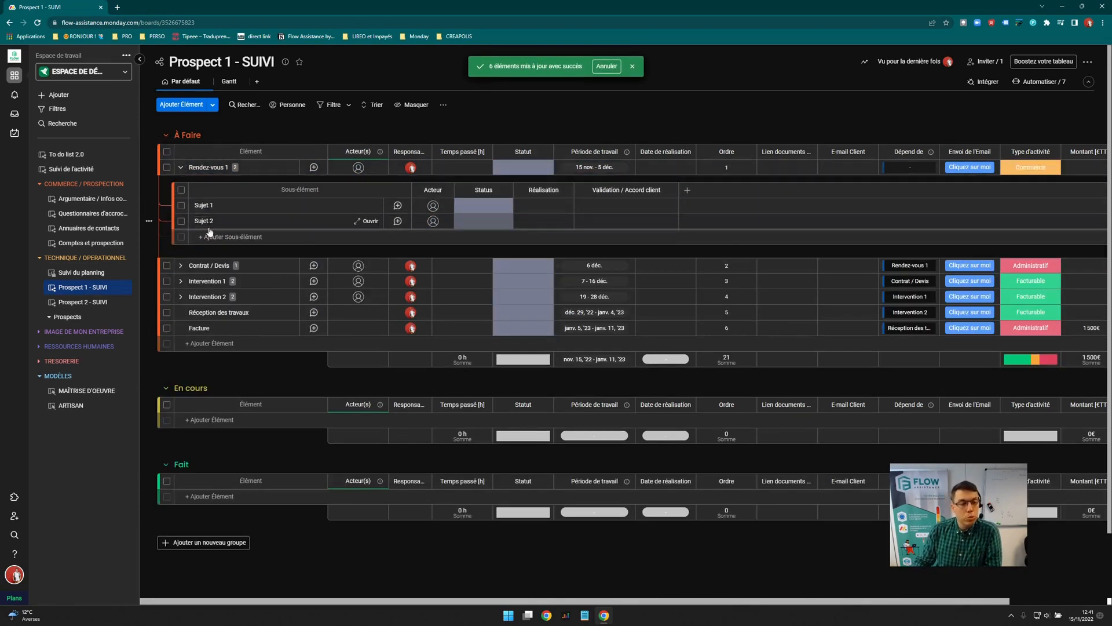
Review Rendez-vous 1, Contrat / Devis and Intervention 1 subitem dates, then collapse all three
click(183, 168)
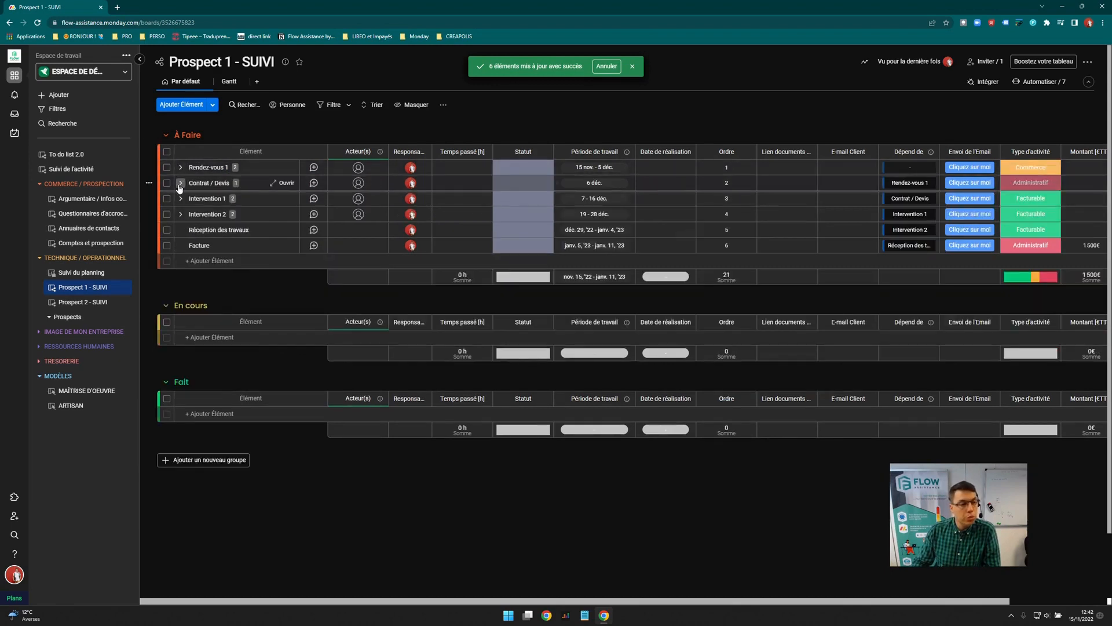
click(180, 183)
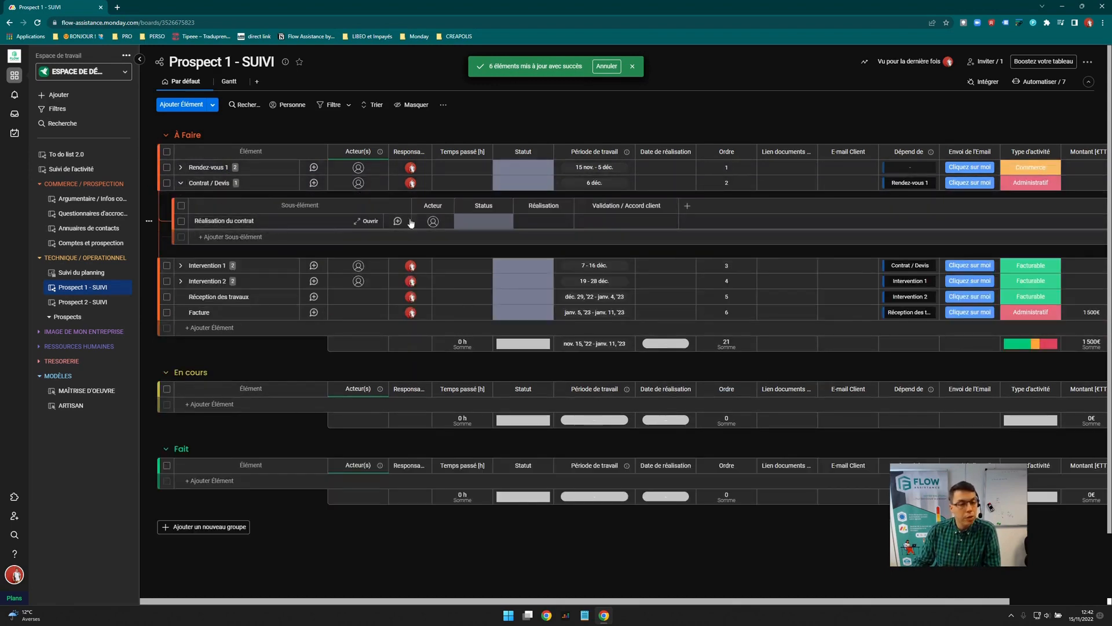
click(631, 224)
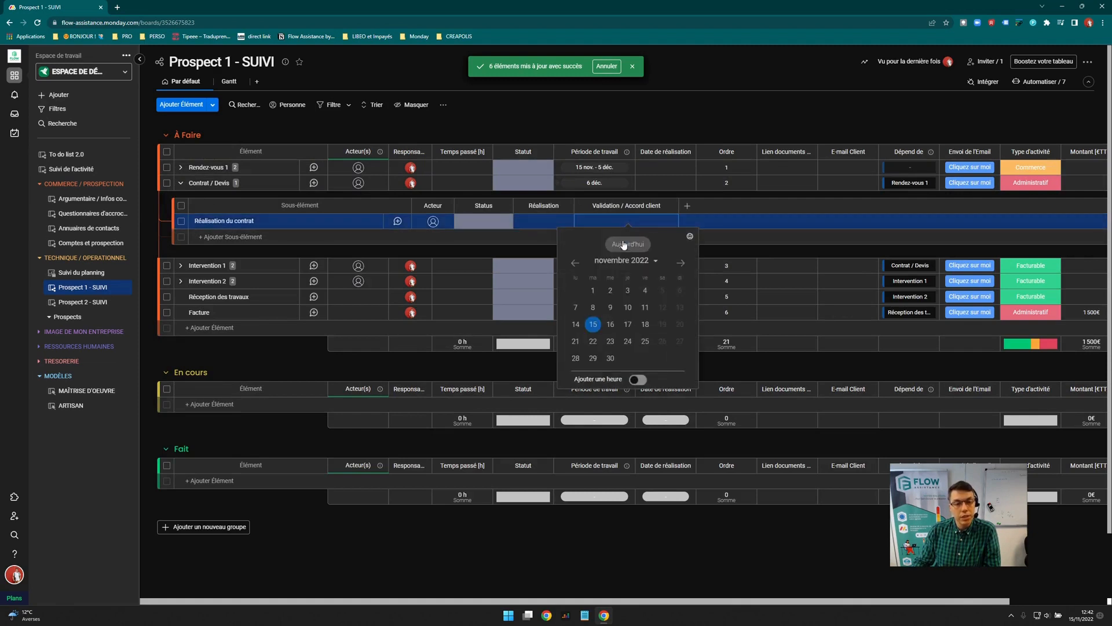
click(536, 239)
click(542, 224)
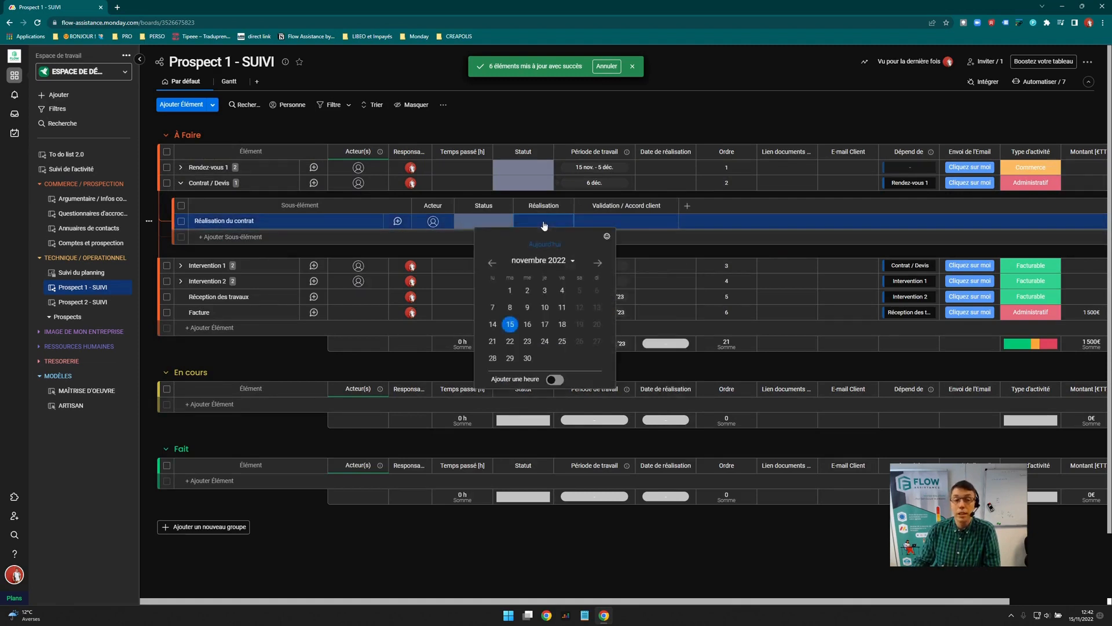
click(181, 182)
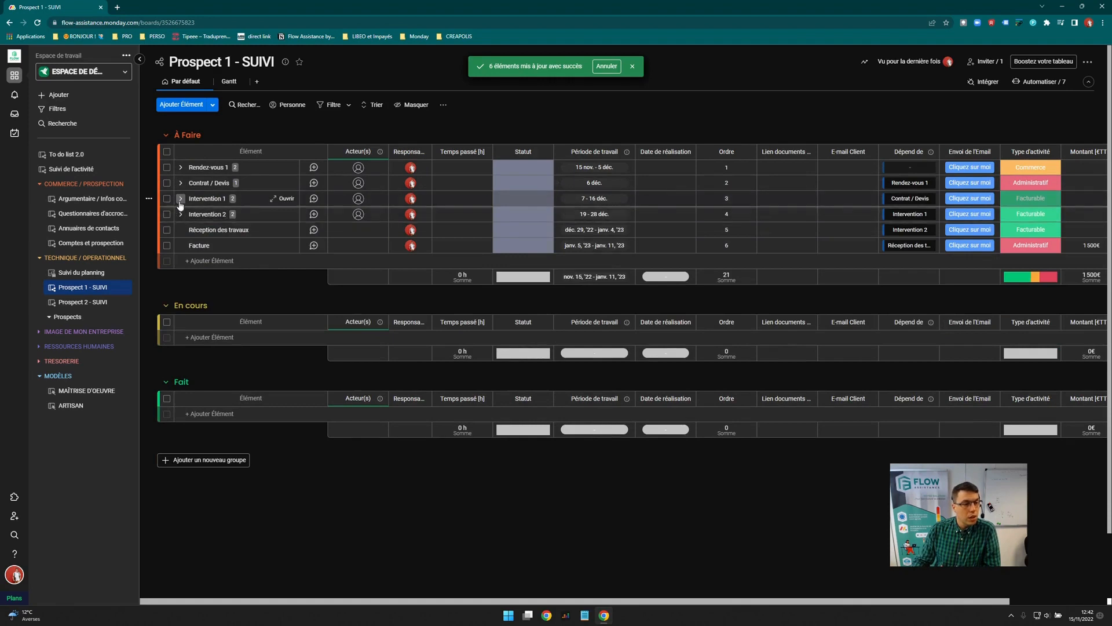
click(181, 200)
click(181, 198)
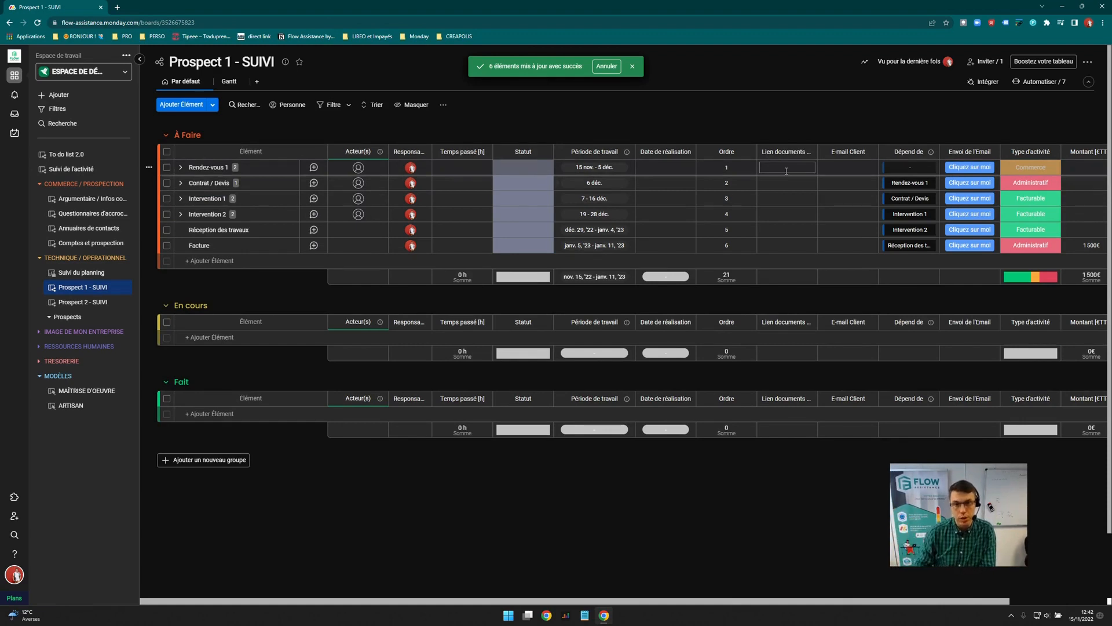
Enter the client's e-mail address in Rendez-vous 1's E-mail Client cell
click(838, 166)
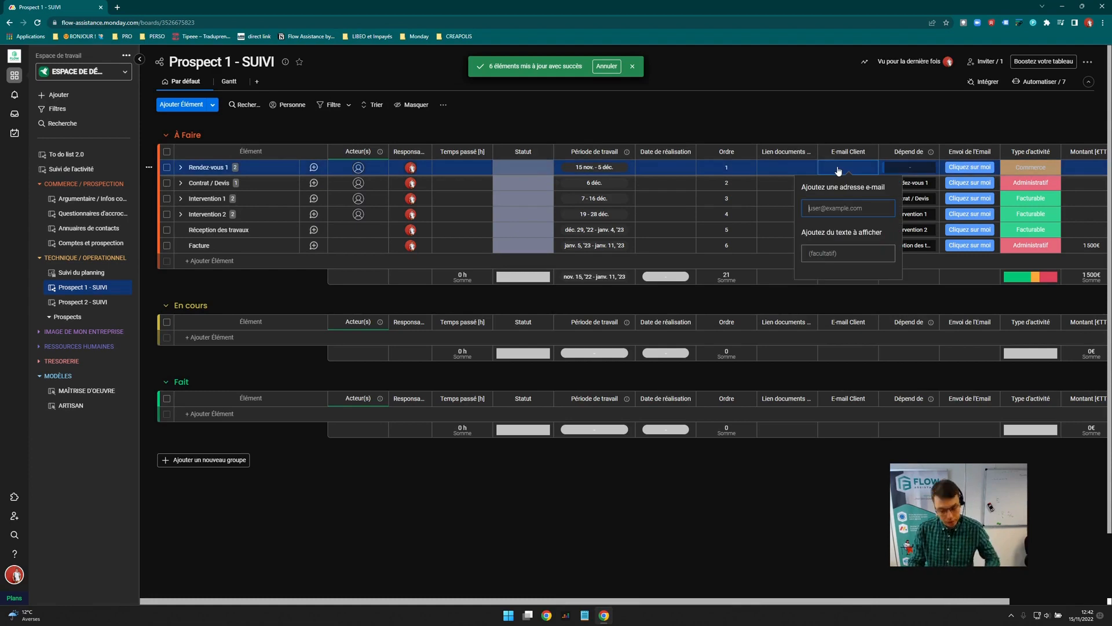
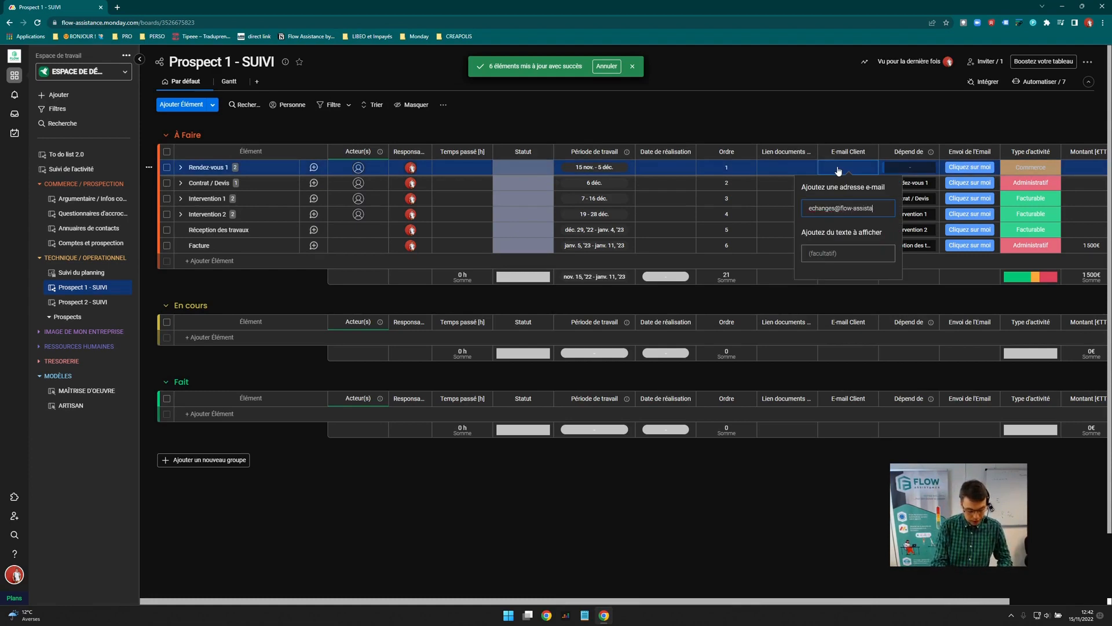
key(Return)
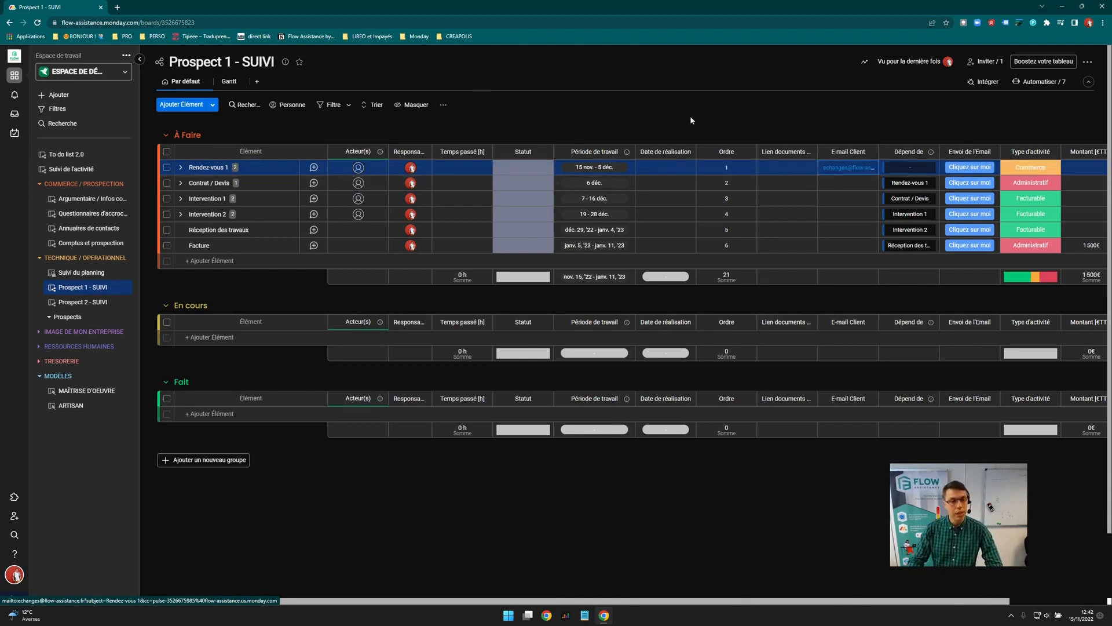
Log 2 in Rendez-vous 1's Temps passé and set its Statut to Fait
click(465, 170)
text(2)
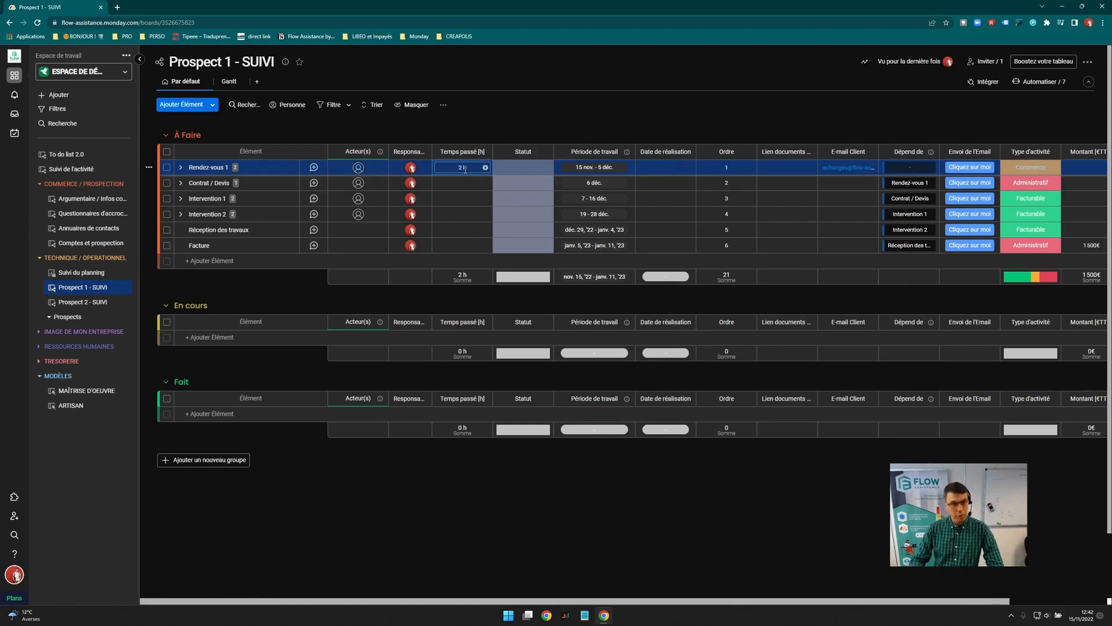
click(523, 167)
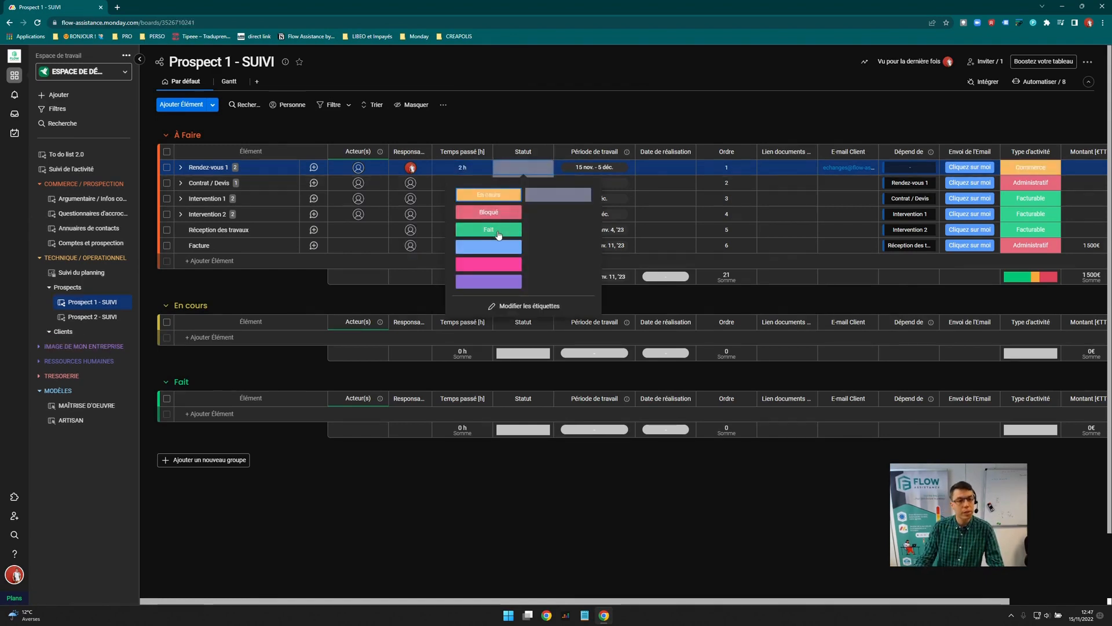
click(488, 231)
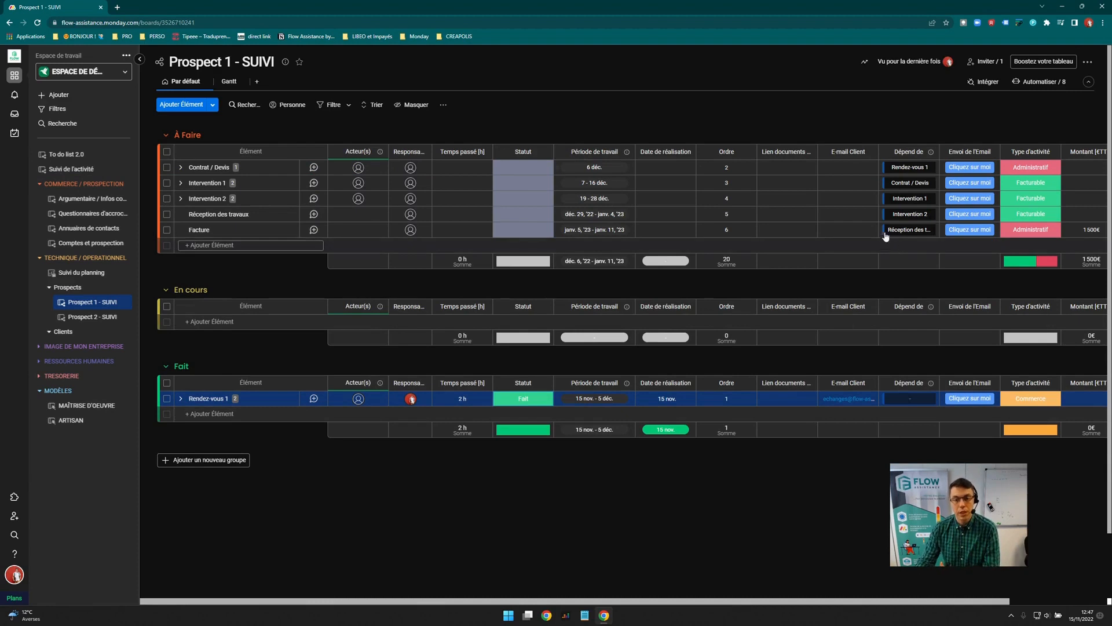
In Gantt, move Contrat / Devis to 12 déc, Intervention 1 to 13–22 déc, Intervention 2 to déc. 23–janv. 3
click(230, 82)
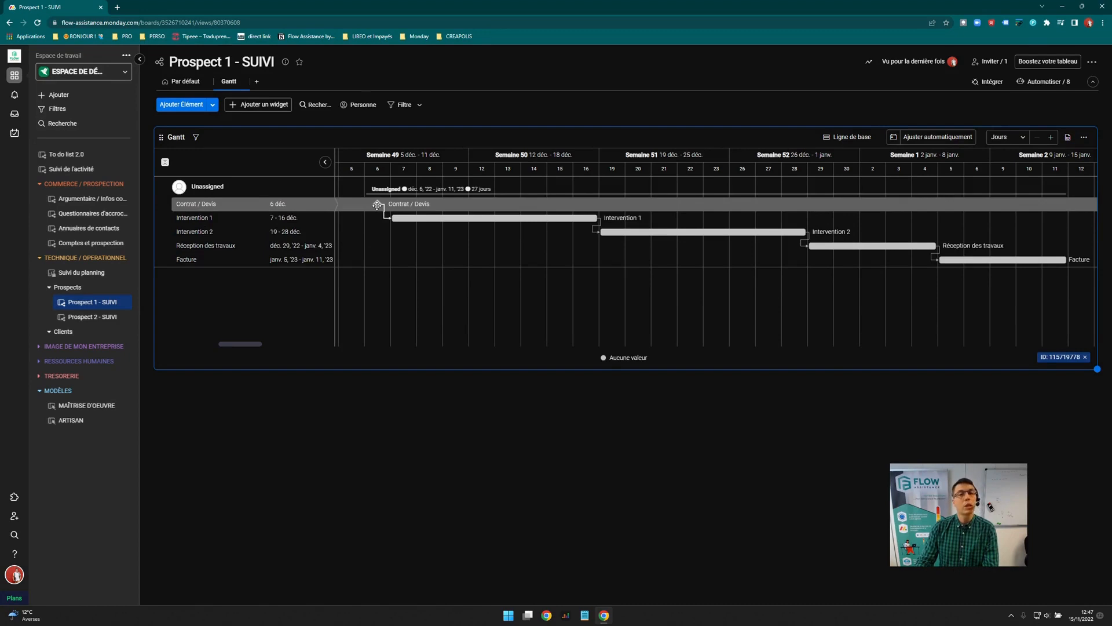
drag(377, 204, 471, 204)
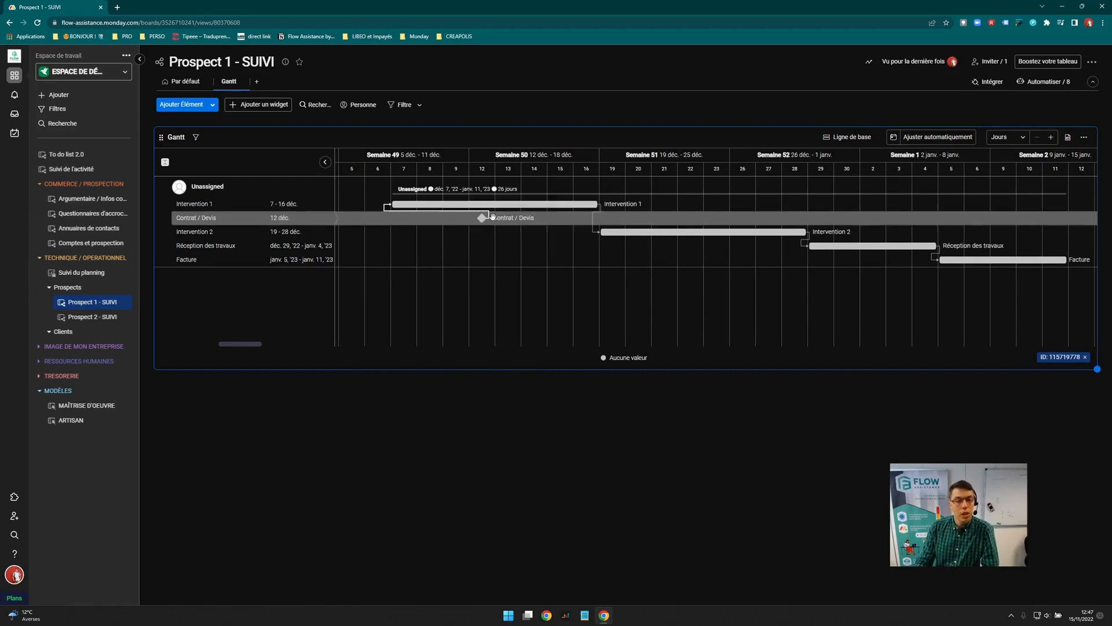
drag(466, 206, 569, 208)
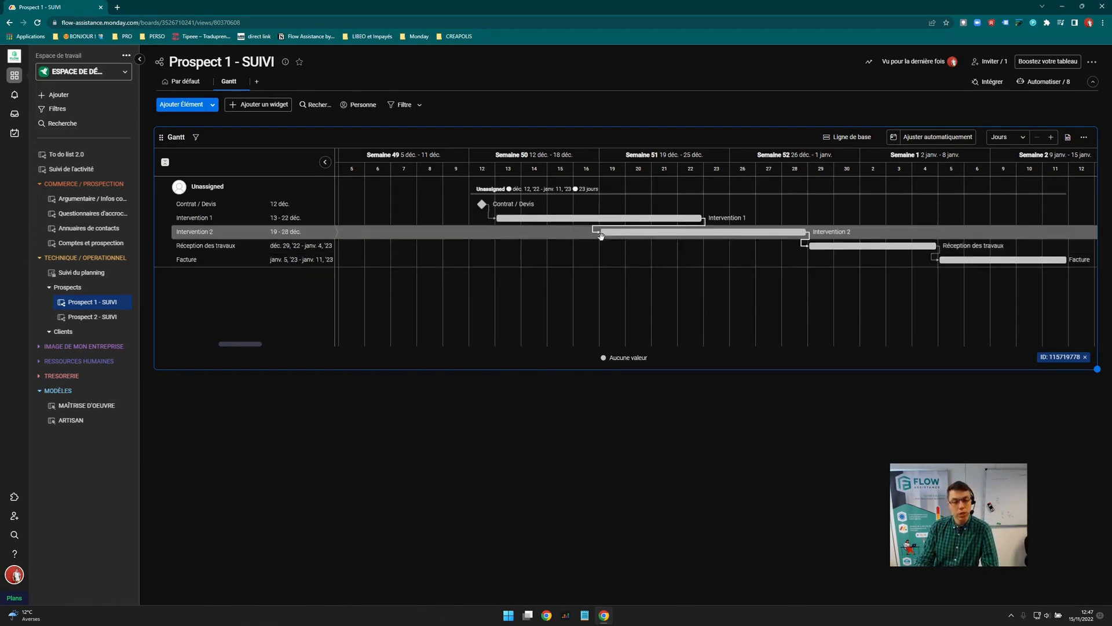
drag(639, 233, 746, 232)
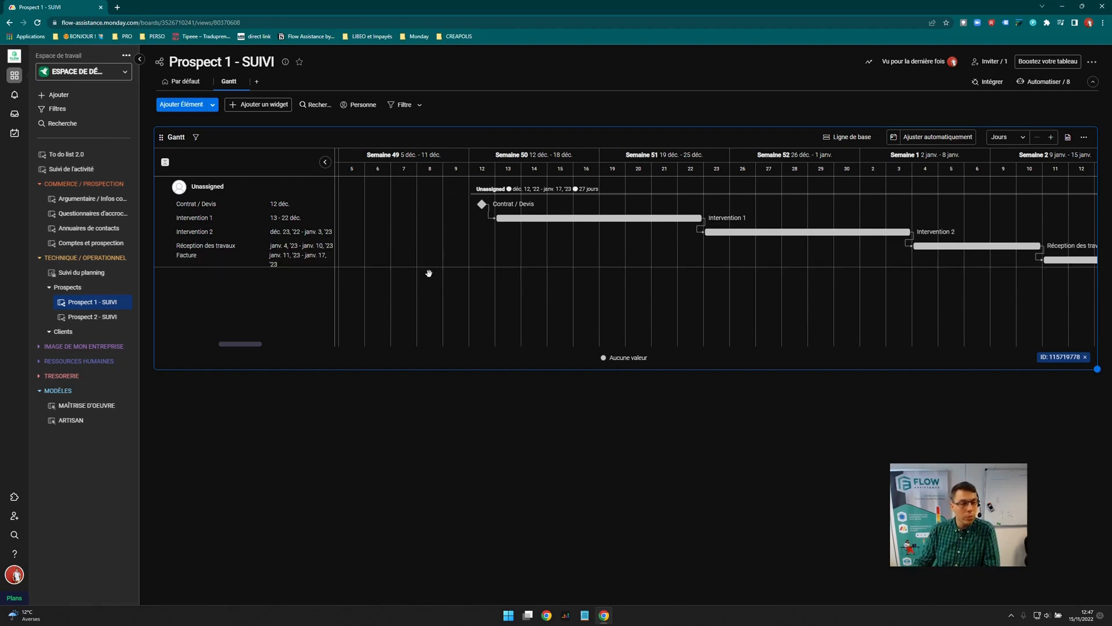
Connect Prospect 2 - SUIVI and Prospect 1 - SUIVI to the Suivi du planning global Gantt
click(96, 318)
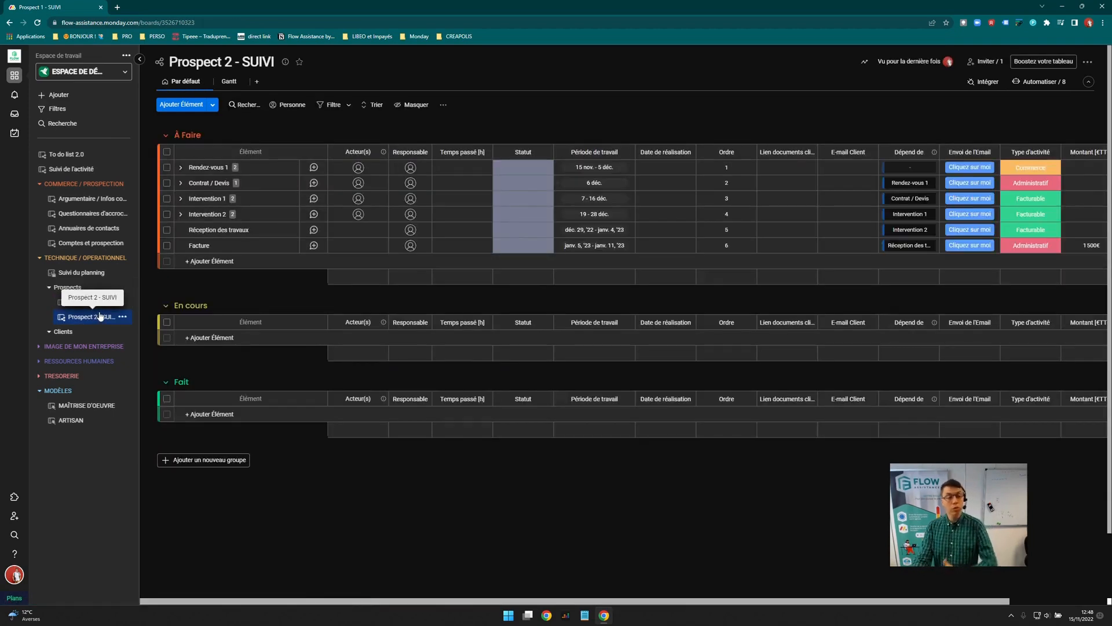
click(96, 276)
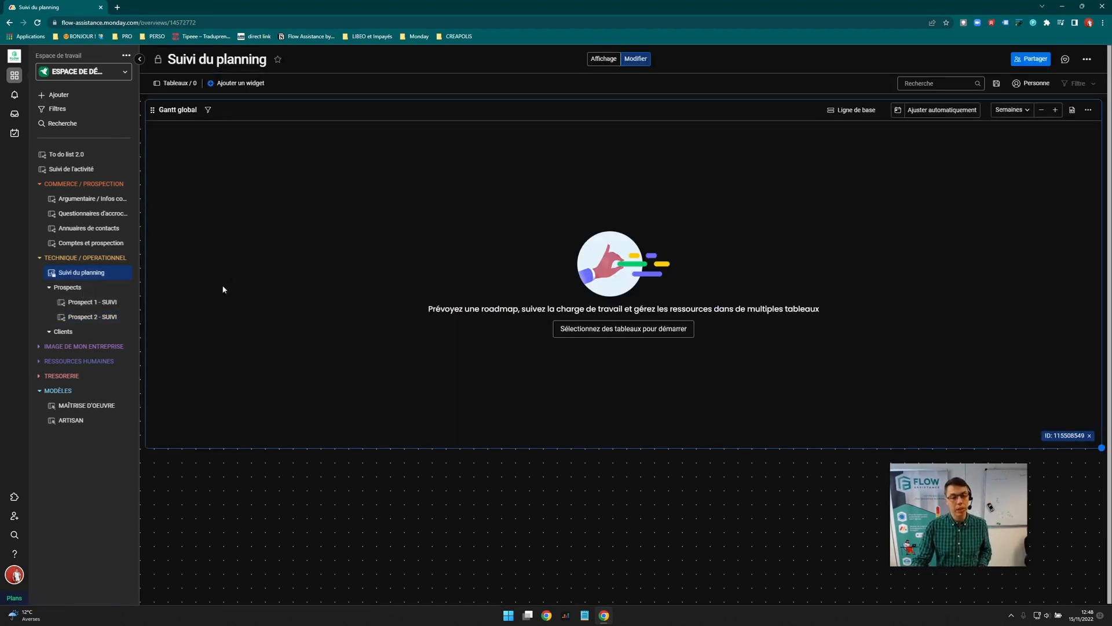
click(613, 334)
click(475, 315)
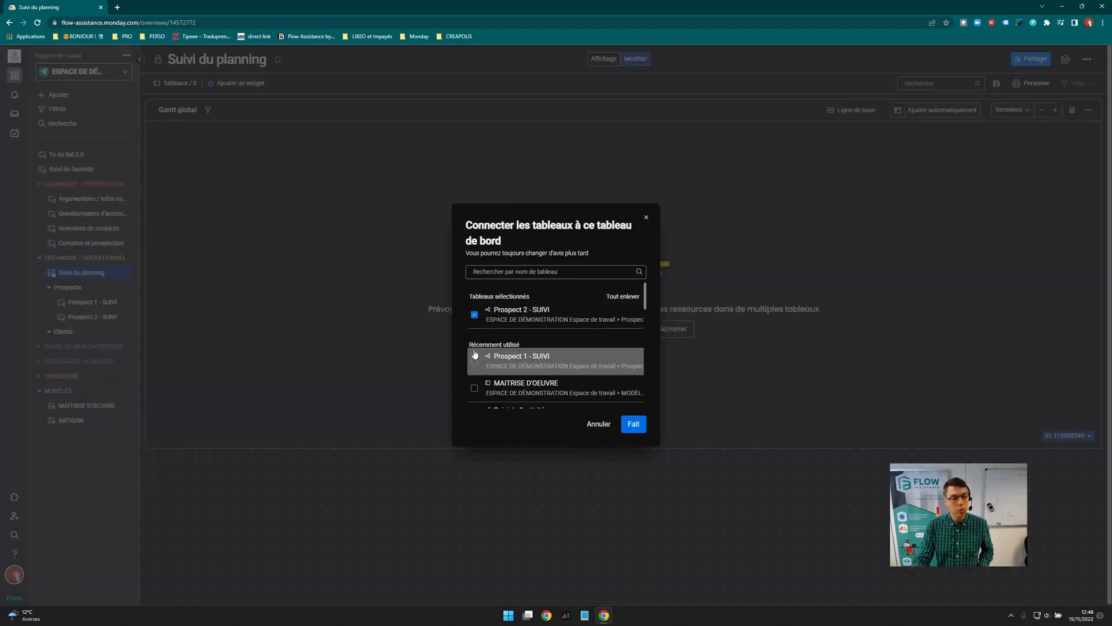
click(472, 355)
click(633, 423)
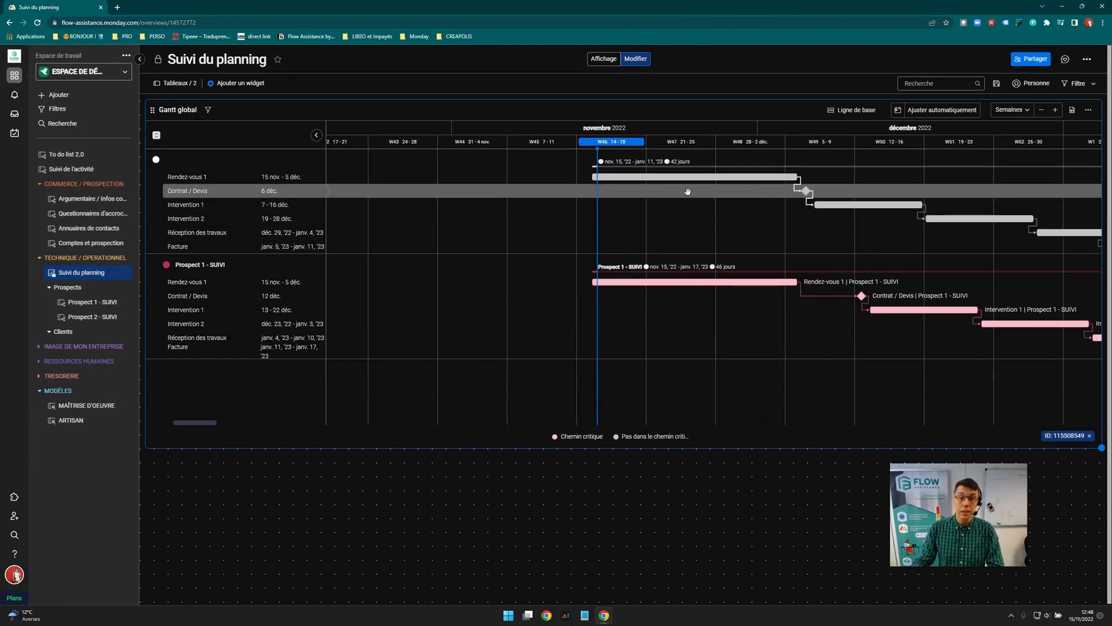
Shorten Prospect 2's Rendez-vous 1 to 15–18 nov. and Prospect 1's to 21–23 nov
scroll(687, 191, right, 3)
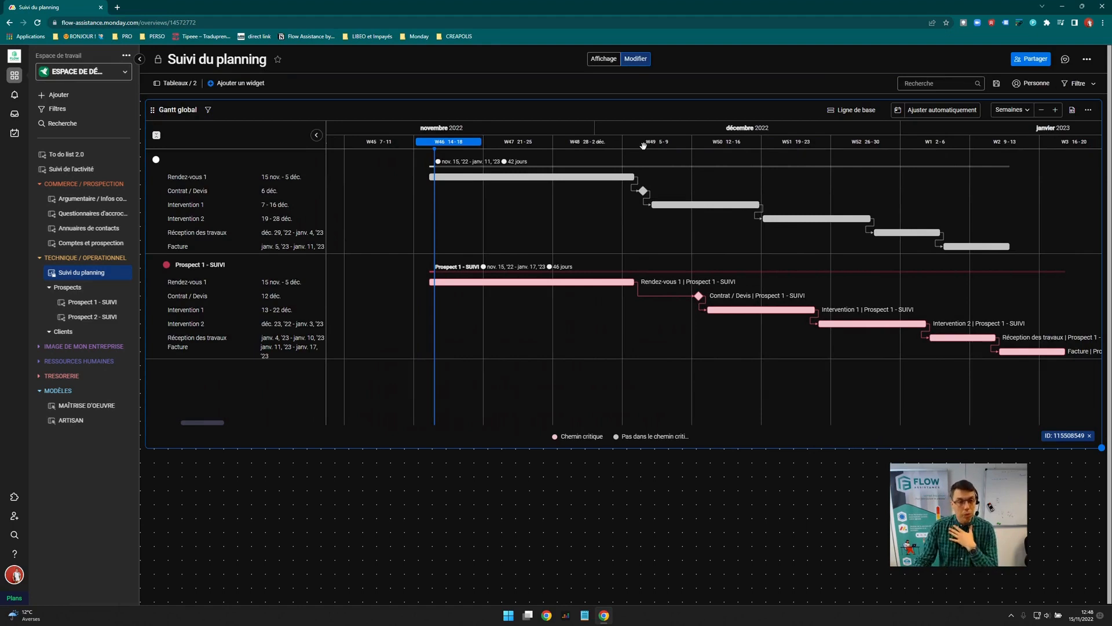
click(503, 176)
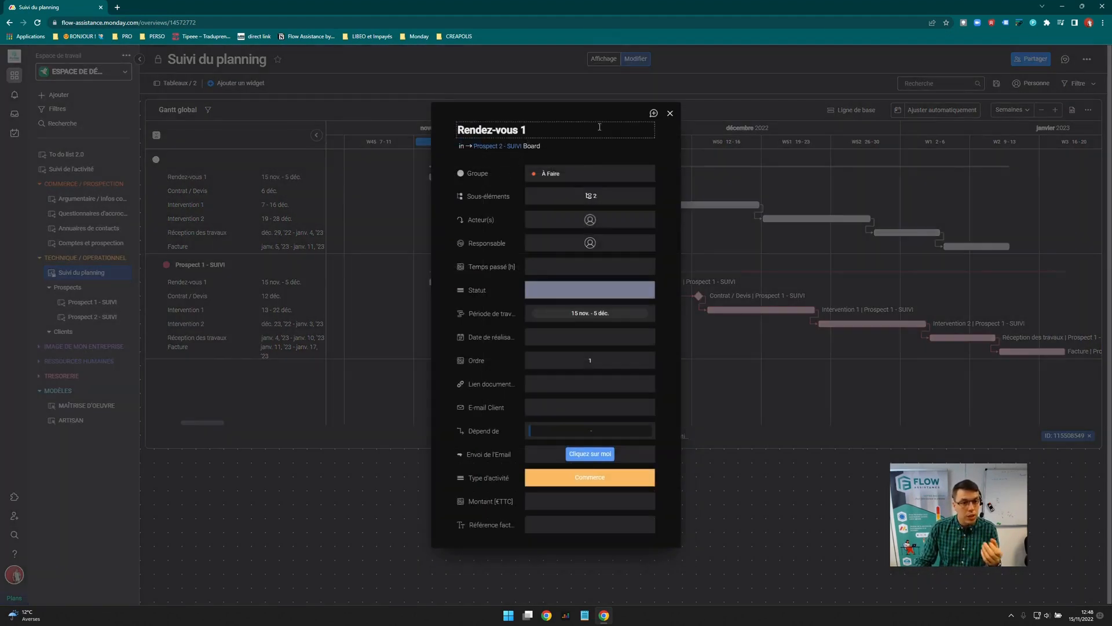
click(670, 113)
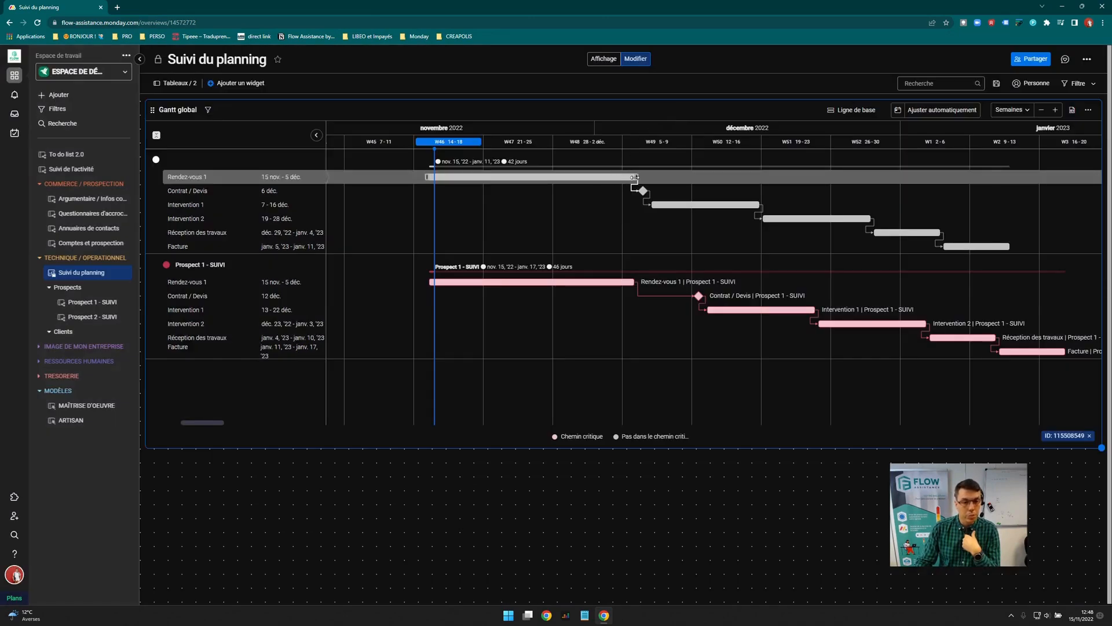
drag(631, 179, 481, 178)
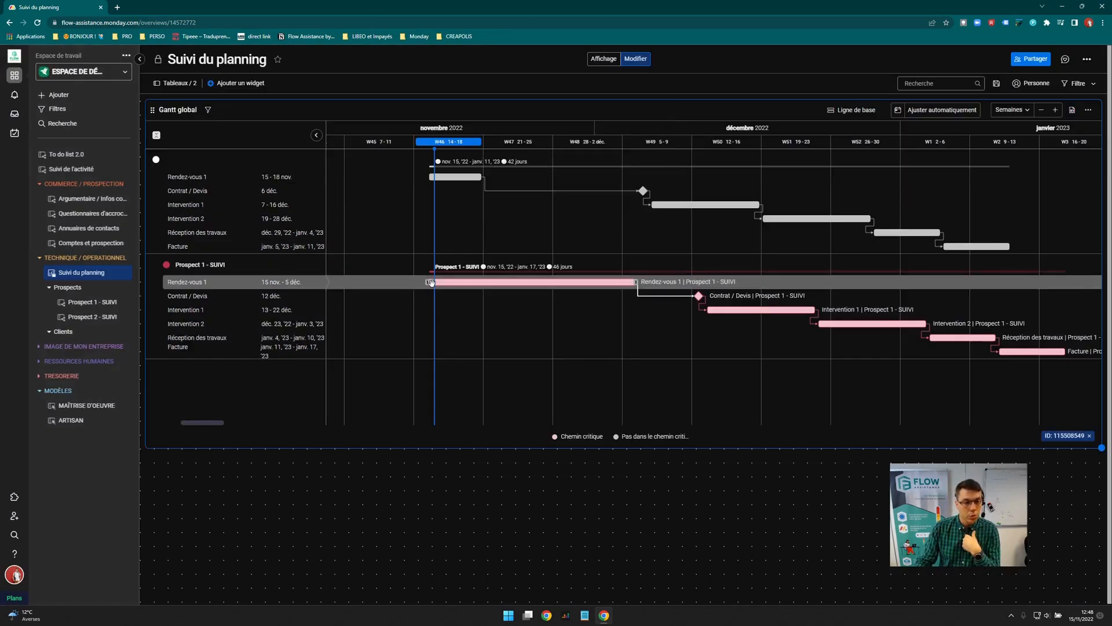
drag(428, 282, 486, 282)
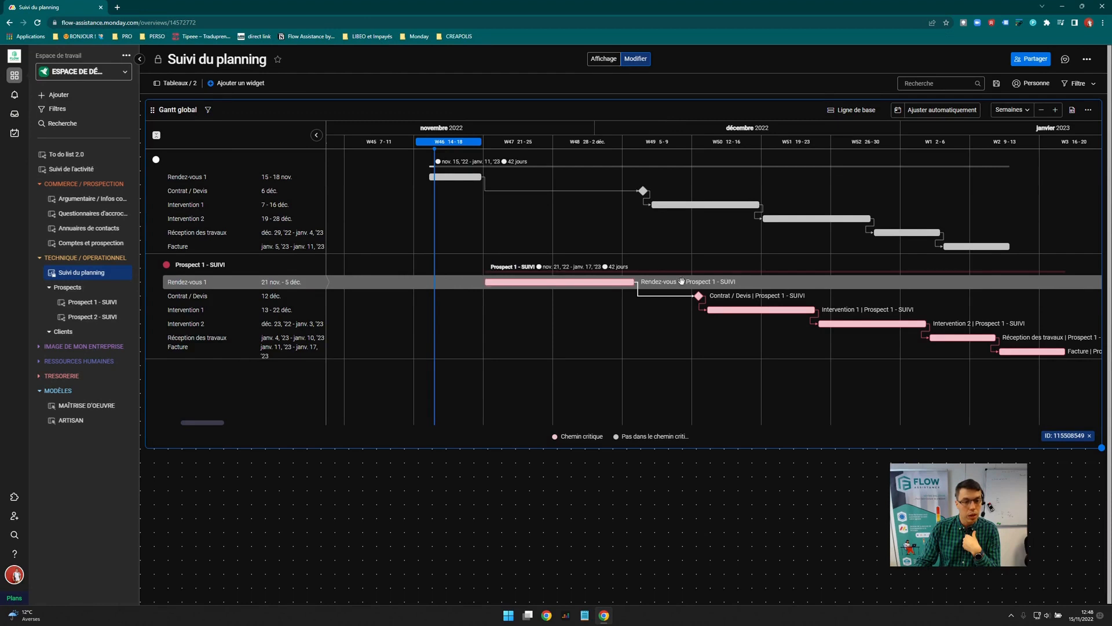
drag(636, 283, 523, 284)
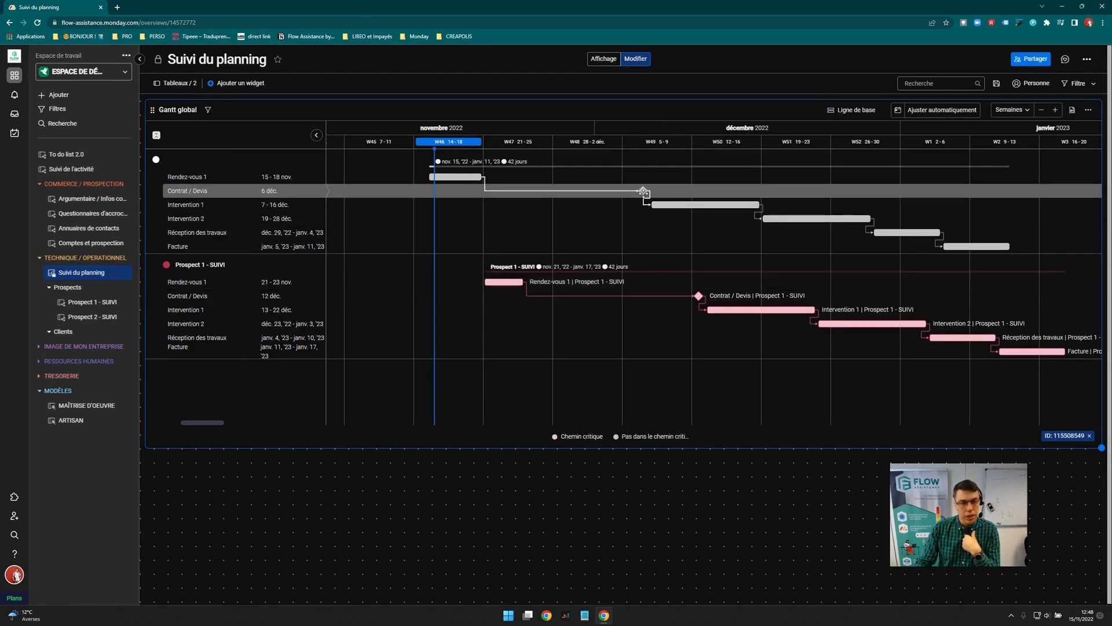
Pull Prospect 2's tasks earlier: Contrat 21 nov., Intervention 1 22 nov., Intervention 2 2–13 déc., Réception 14–20 déc., Facture 21–27 déc
drag(643, 191, 490, 191)
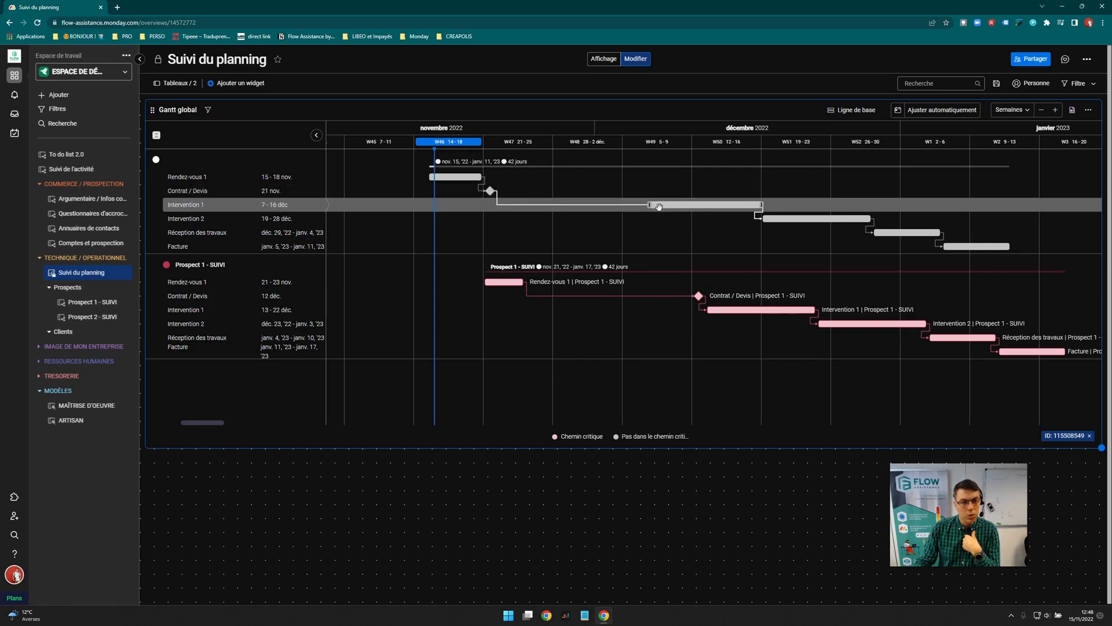
drag(658, 207, 523, 201)
drag(763, 219, 611, 219)
drag(876, 233, 723, 235)
drag(958, 248, 805, 252)
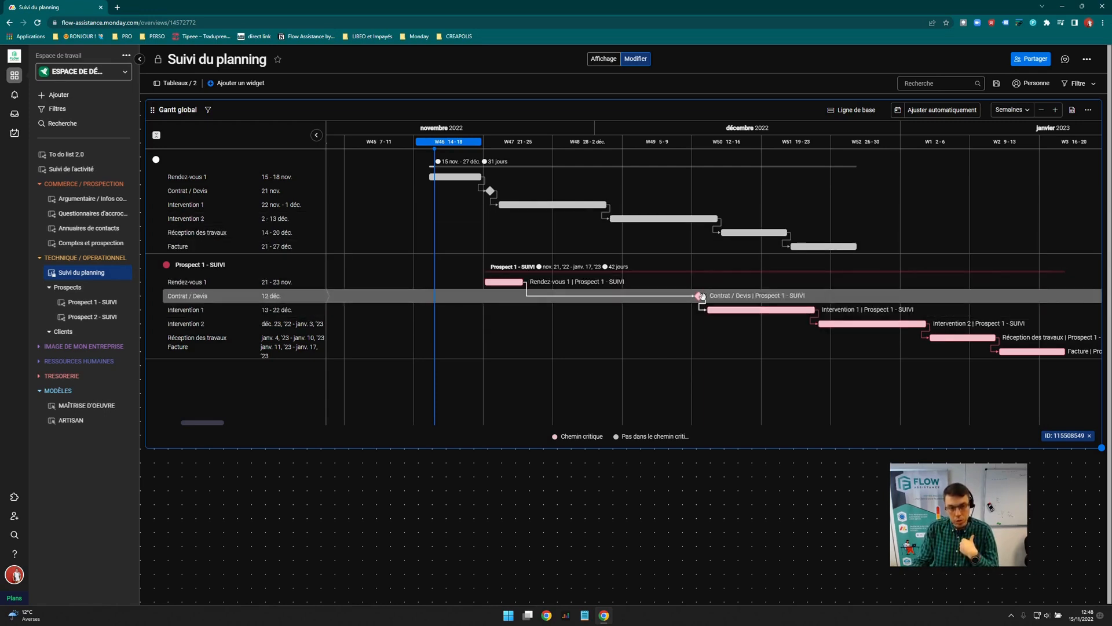
Move Prospect 1's Contrat / Devis to 24 nov., push Intervention 1 later, auto-fit, and open Prospect 1
drag(699, 297, 532, 296)
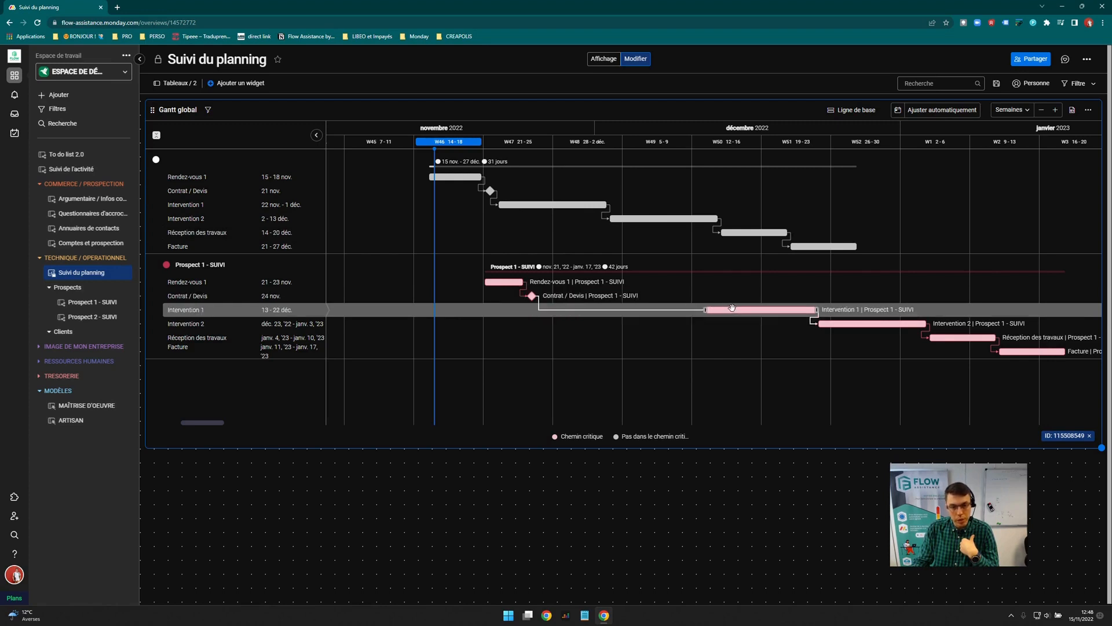
drag(736, 311, 849, 311)
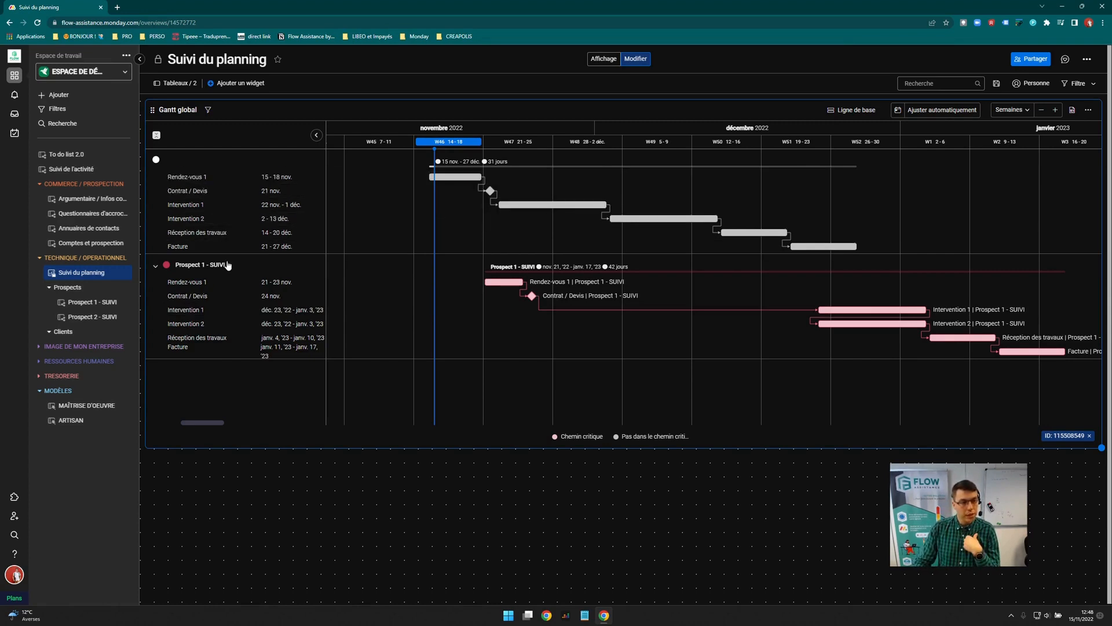
click(940, 111)
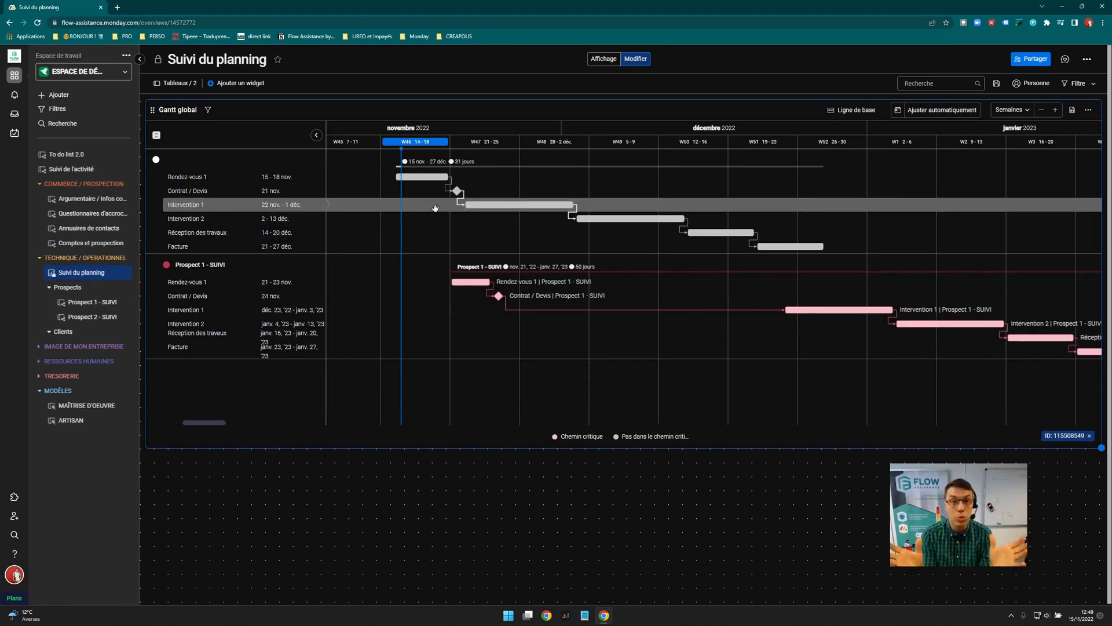
click(87, 302)
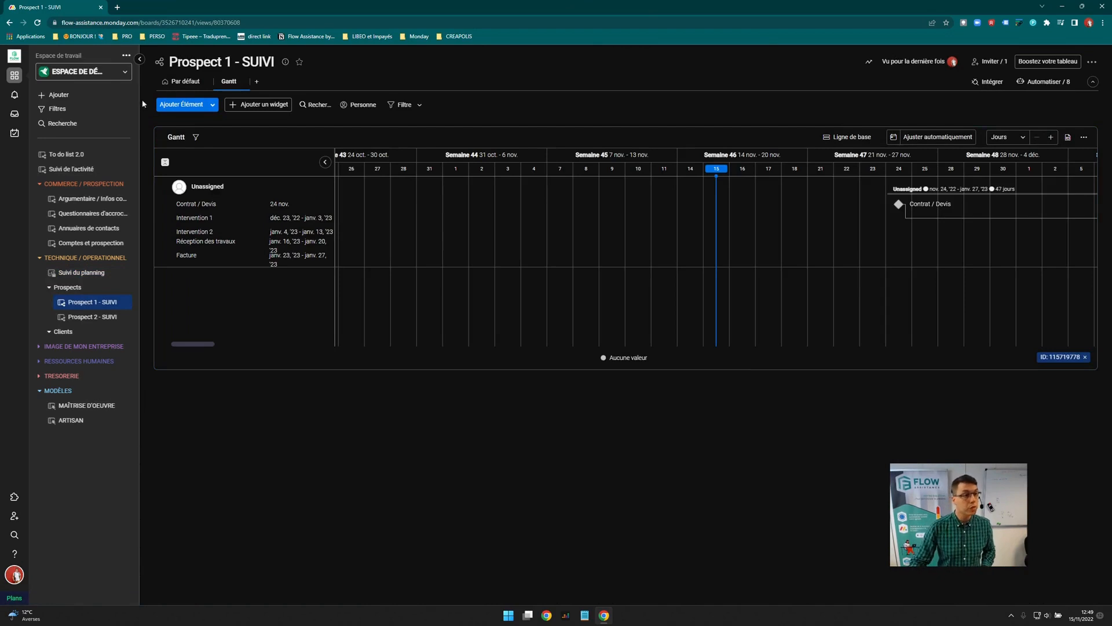
Switch Prospect 1 - SUIVI to its Par défaut table view
click(177, 82)
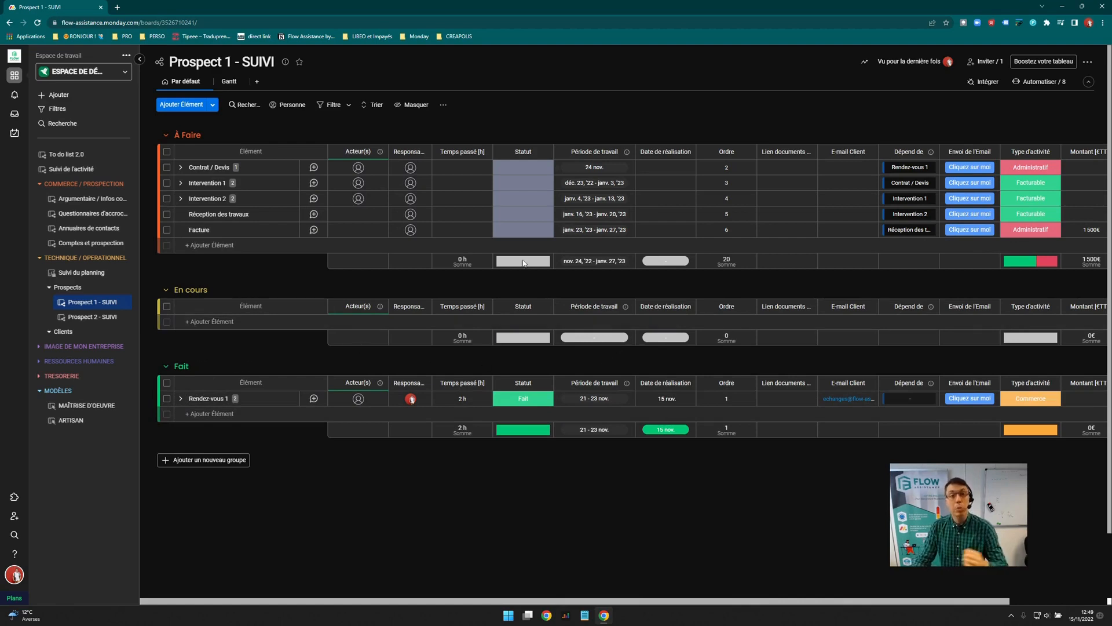
Share the Prospect 1 'Par défaut' table view via public link, preview it, then close the share settings
click(205, 82)
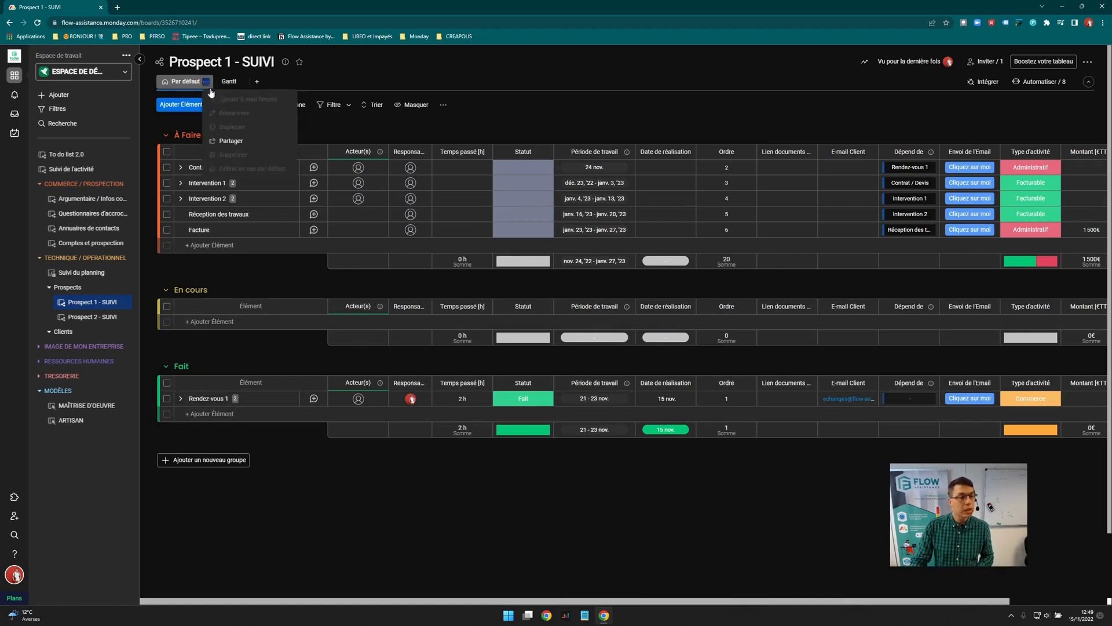
click(230, 141)
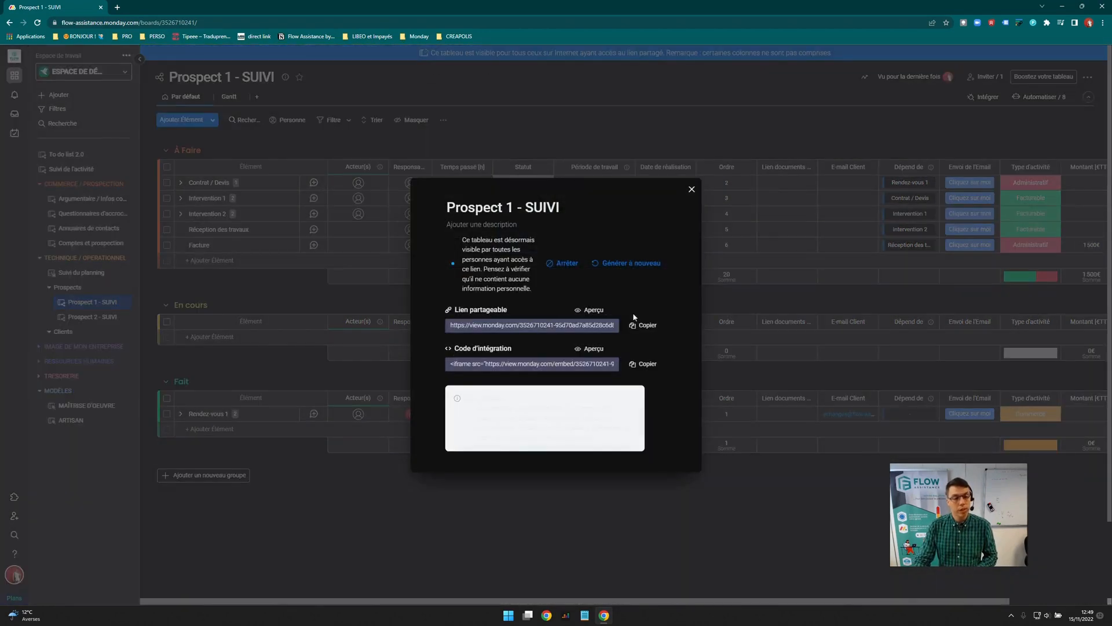
click(589, 310)
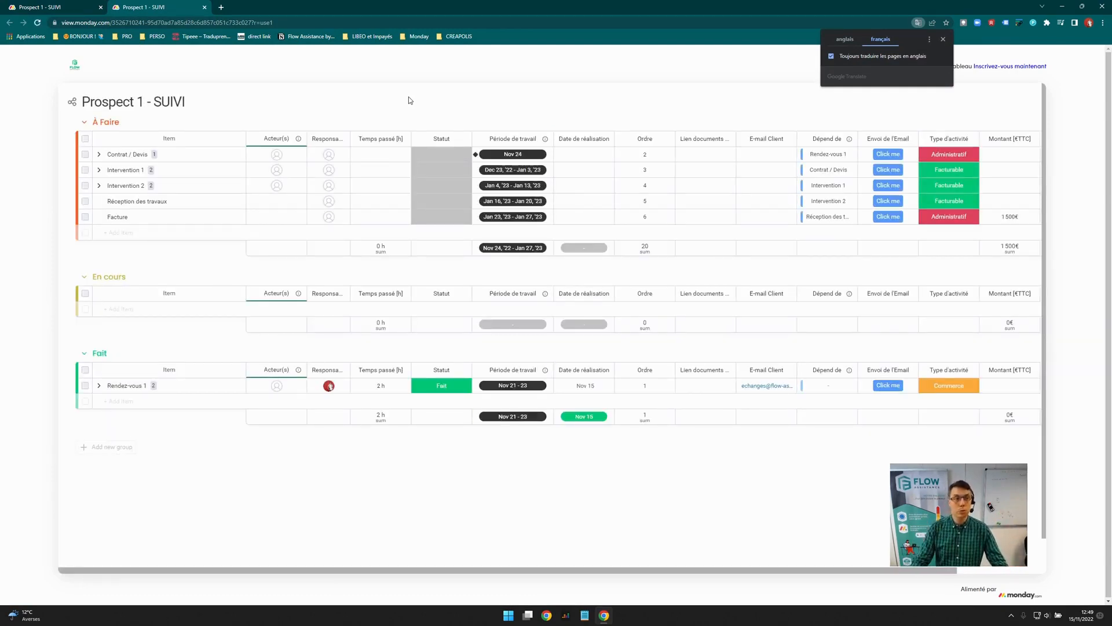
click(80, 7)
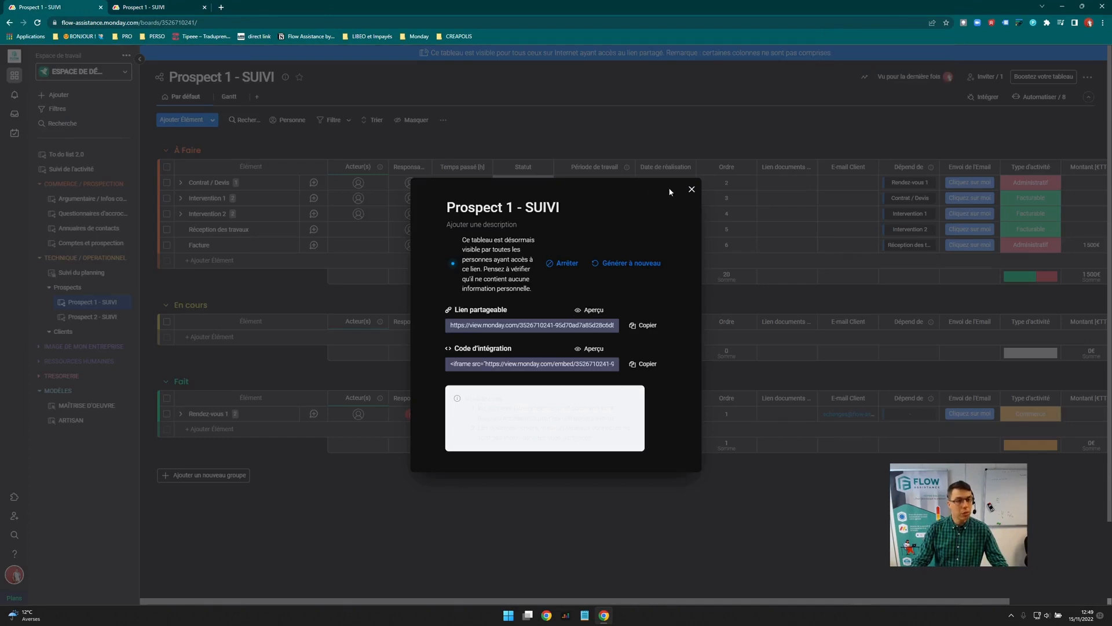
click(635, 171)
Share the Prospect 1 Gantt view via public link, confirm its preview shows the timeline, then close the dialog
click(229, 97)
click(242, 97)
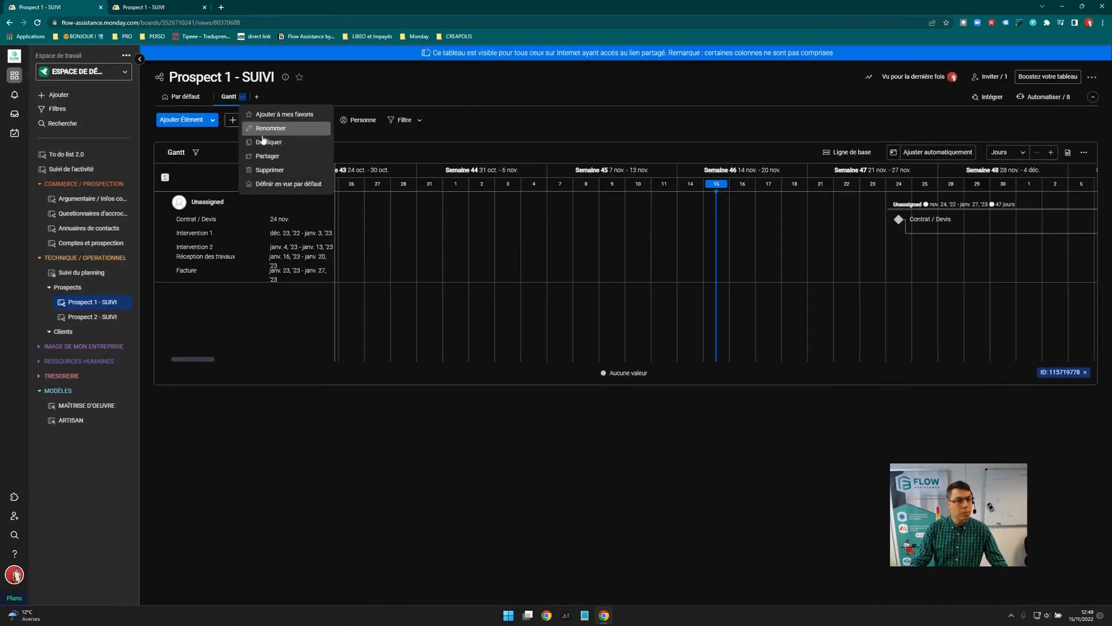
click(268, 157)
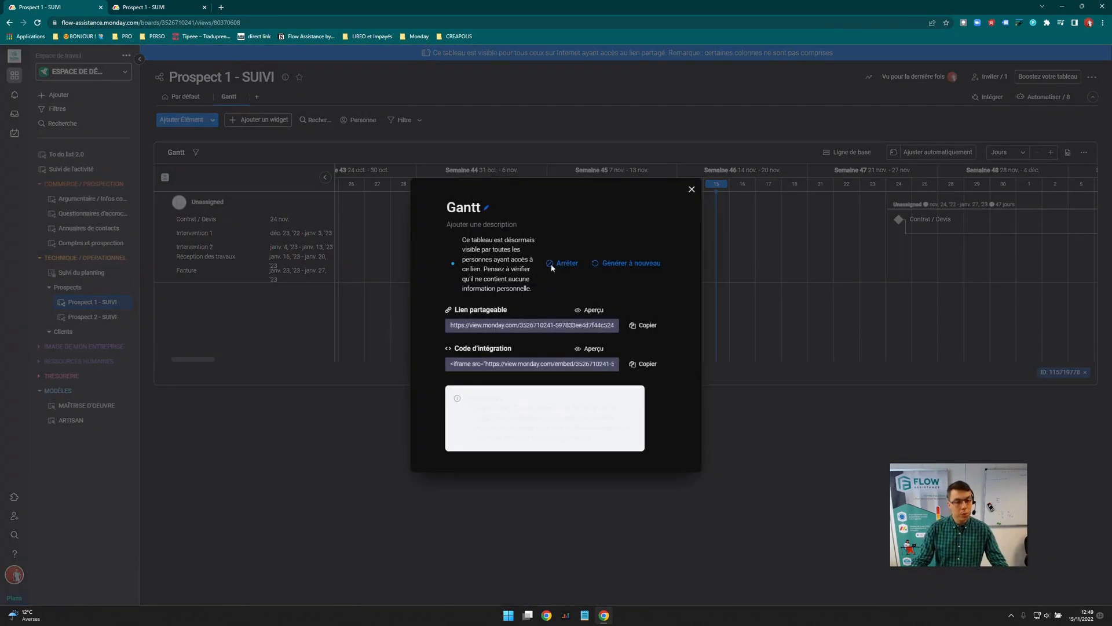
click(589, 310)
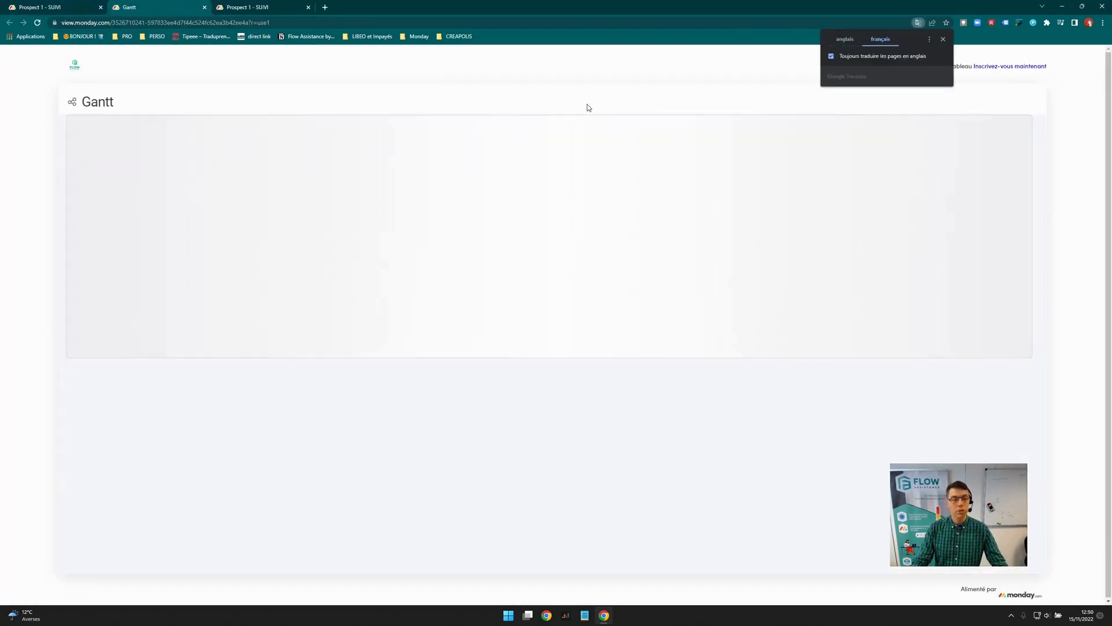
click(914, 136)
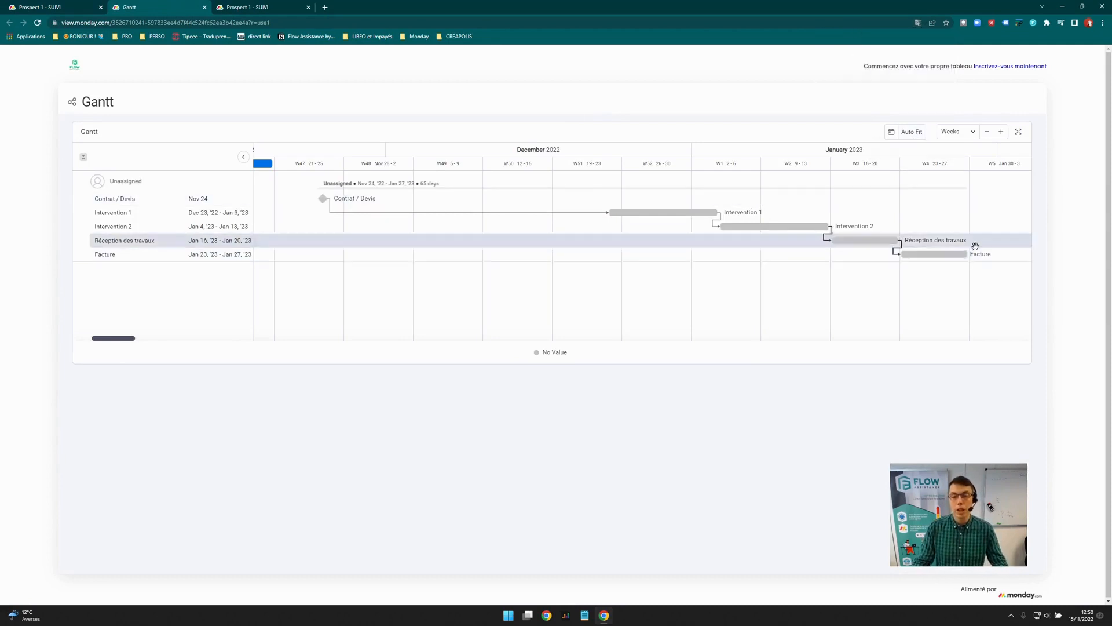
click(93, 7)
click(693, 189)
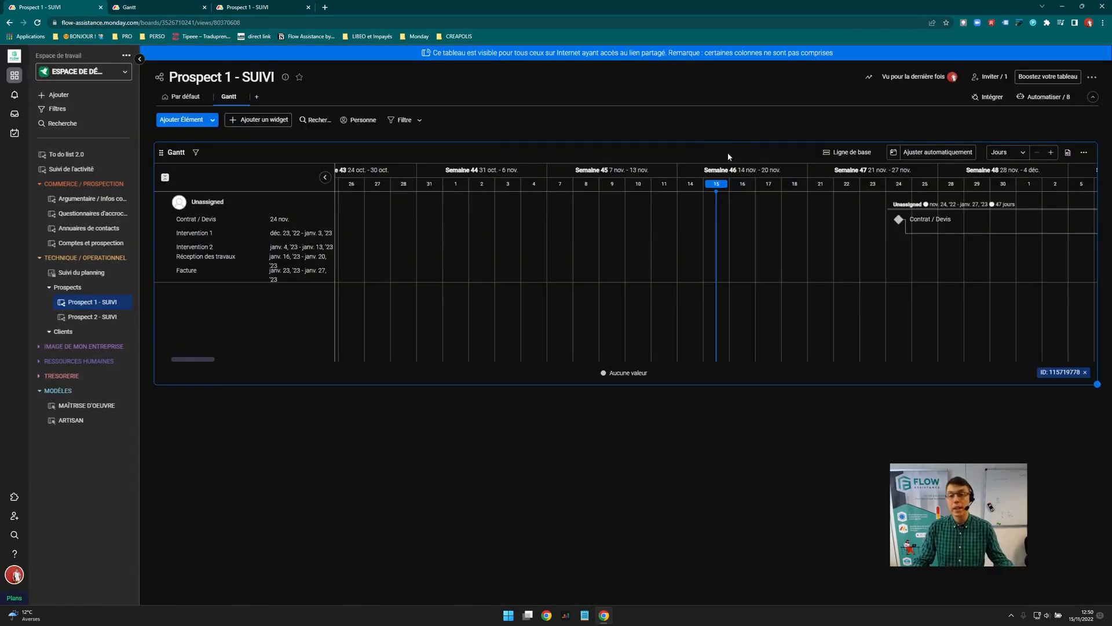